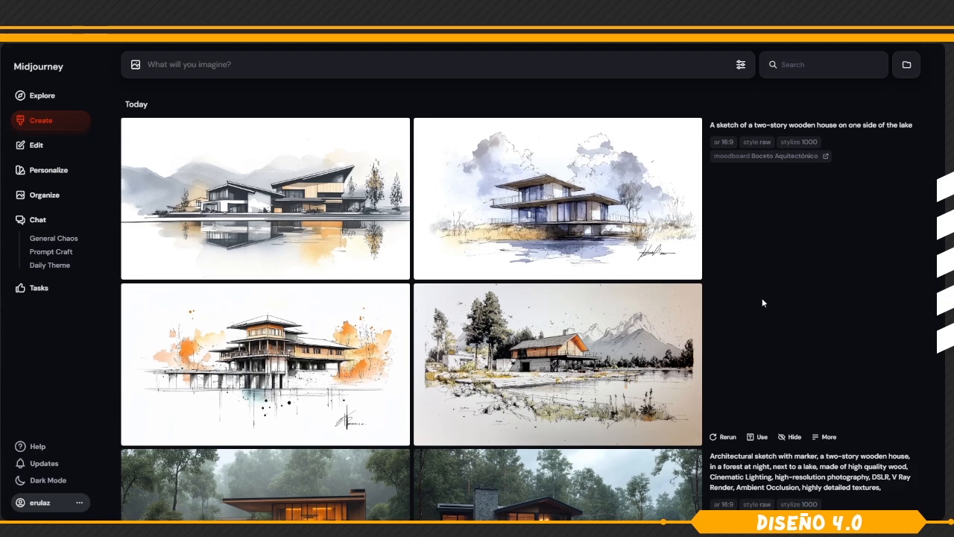
Open the Boceto Aquitectónico moodboard and look through its reference images.
left_click(588, 340)
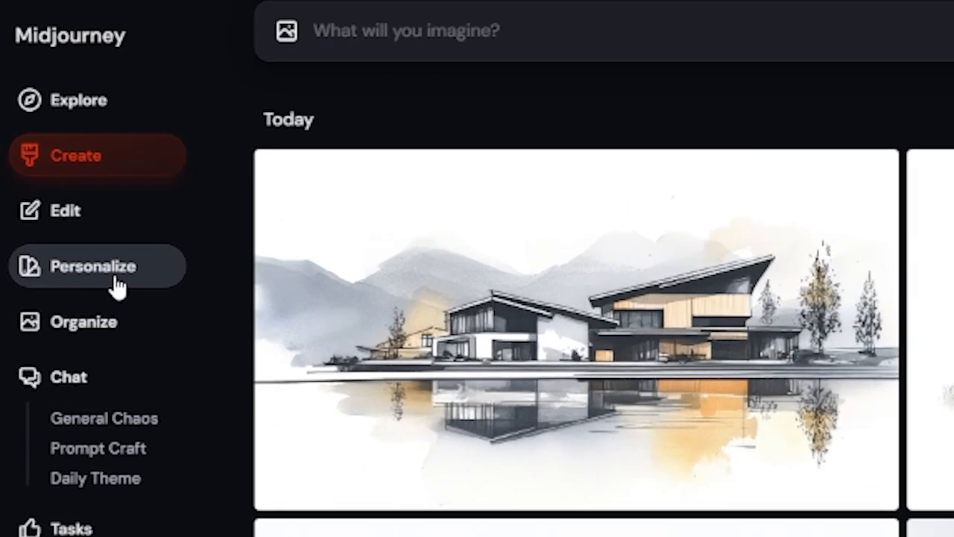
left_click(116, 280)
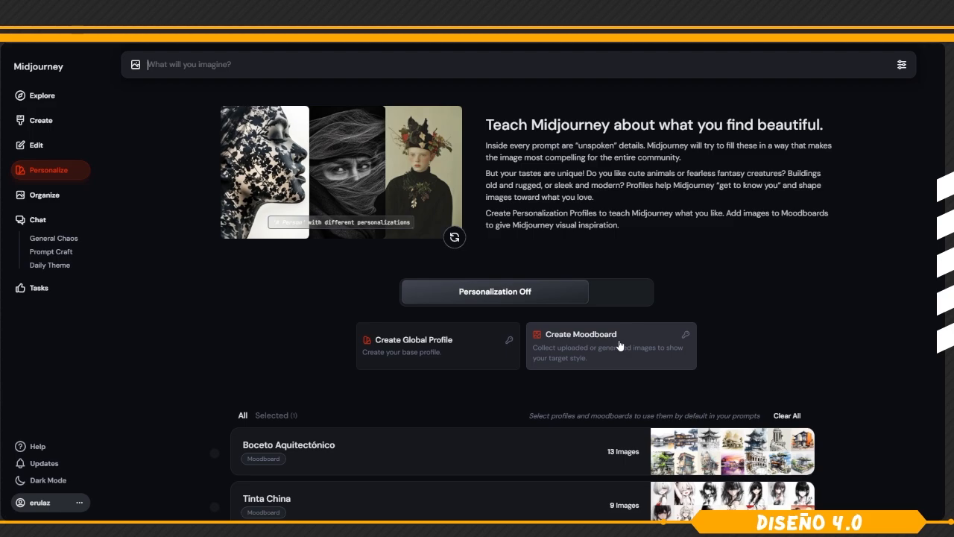
left_click(518, 451)
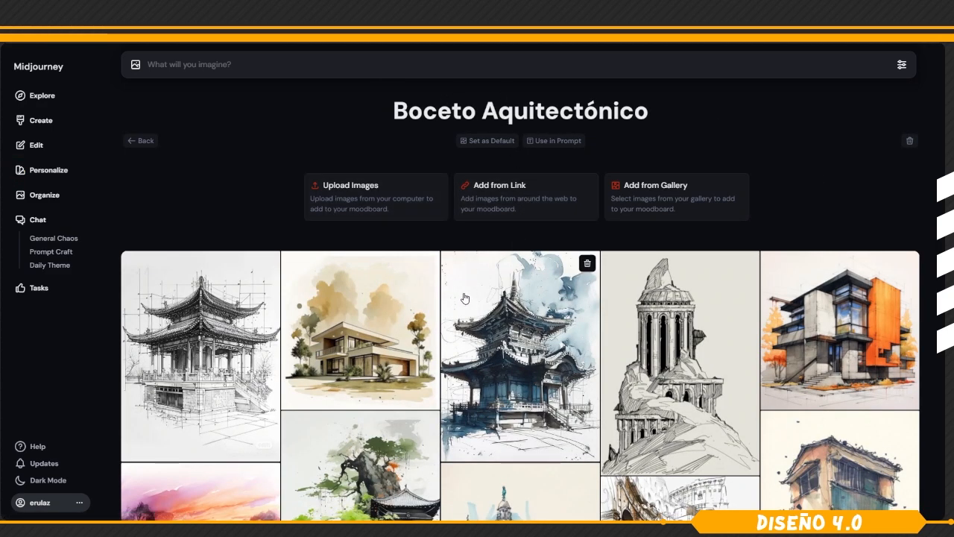
scroll(463, 298, "down", 3)
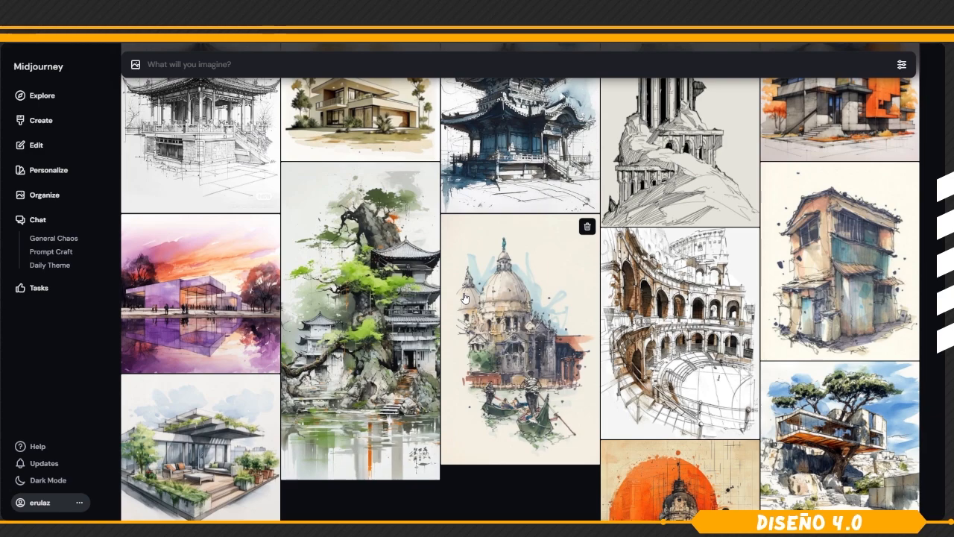
scroll(464, 297, "up", 2)
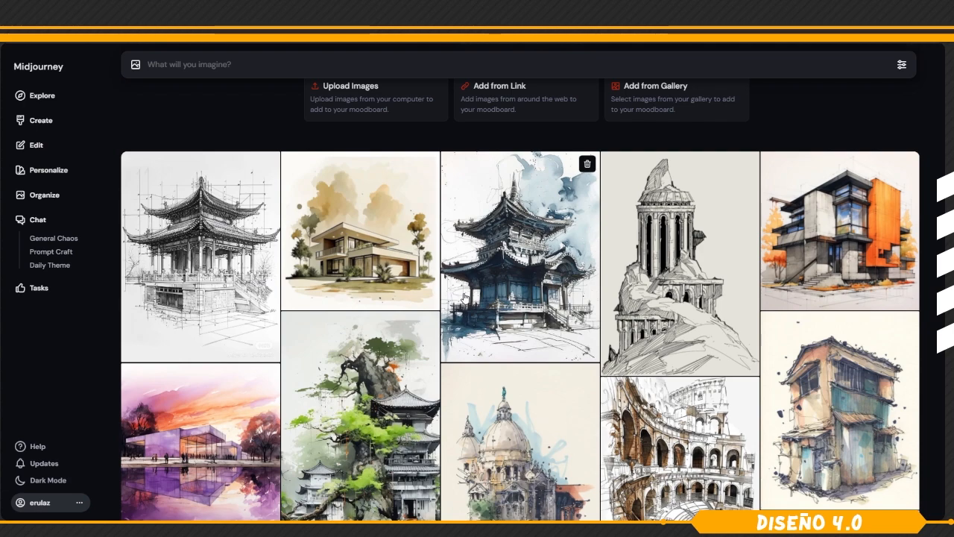
Enter the prompt "a sketch of a wooden house in the middle of a lake in the forest" and apply the Boceto Aquitectónico moodboard.
left_click(40, 123)
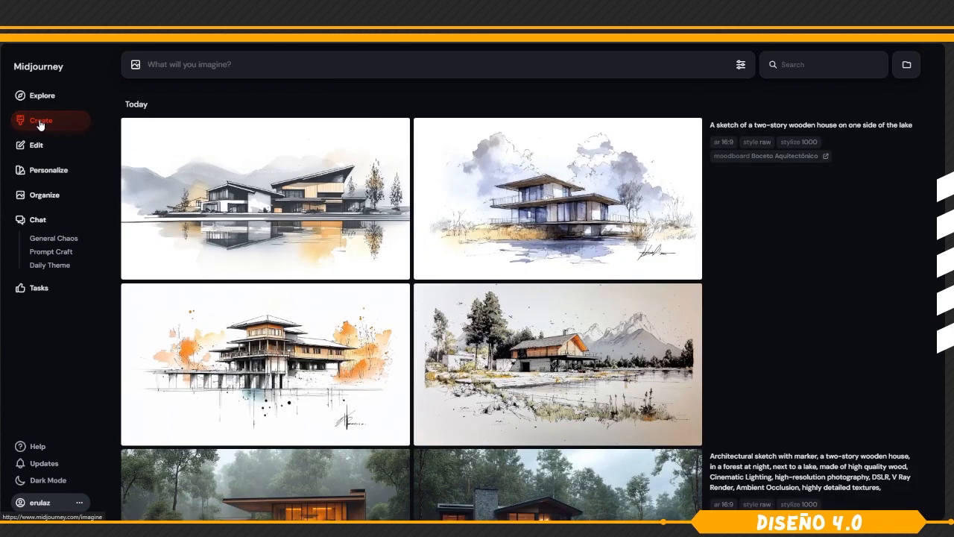
type("a sketch of a wooden house in the middle of a lake in the forest")
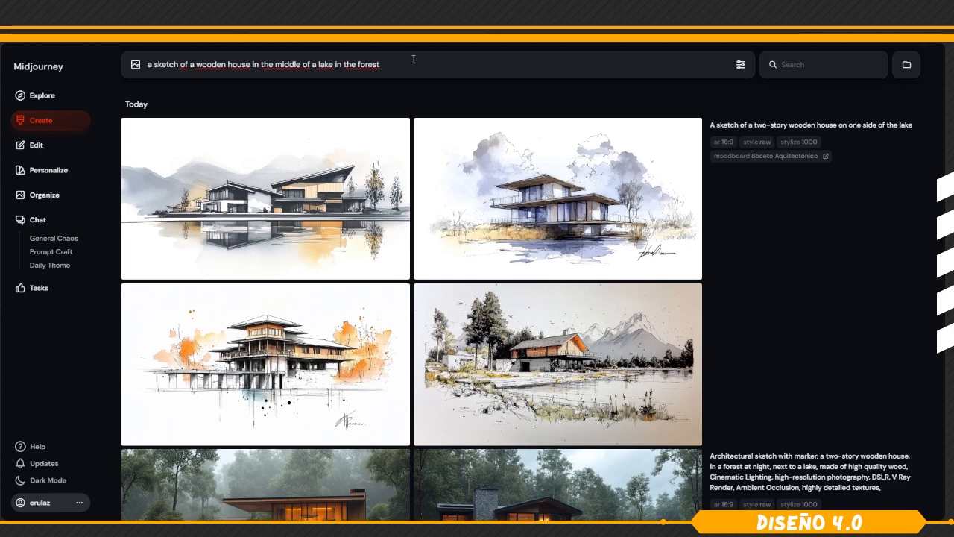
left_click(66, 170)
mouse_move(740, 453)
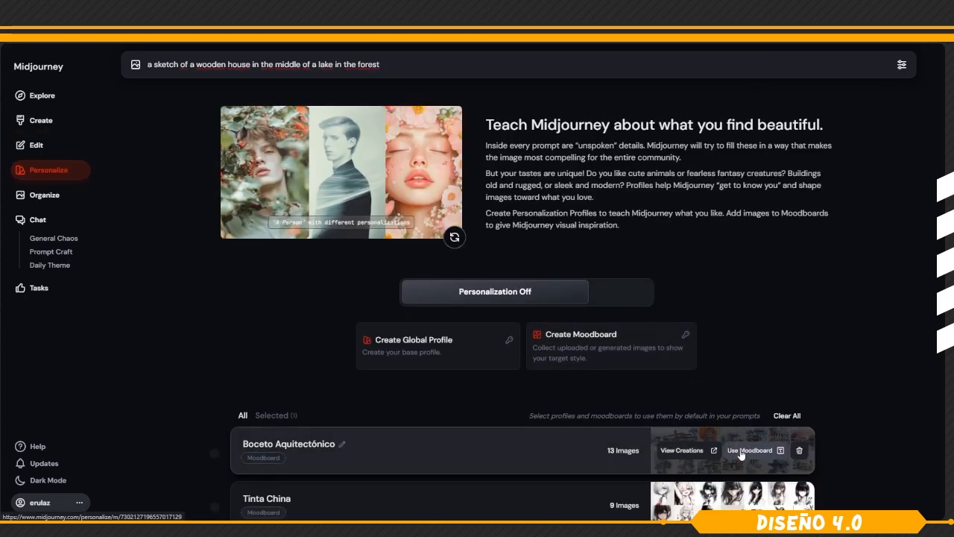
left_click(749, 451)
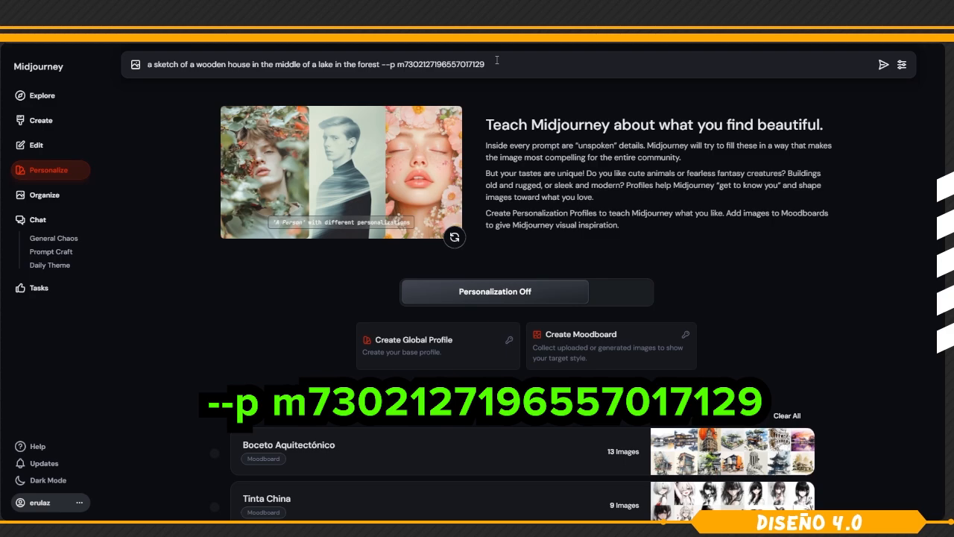
Raise the stylization to its maximum of 1000 and submit the prompt for generation.
left_click(902, 65)
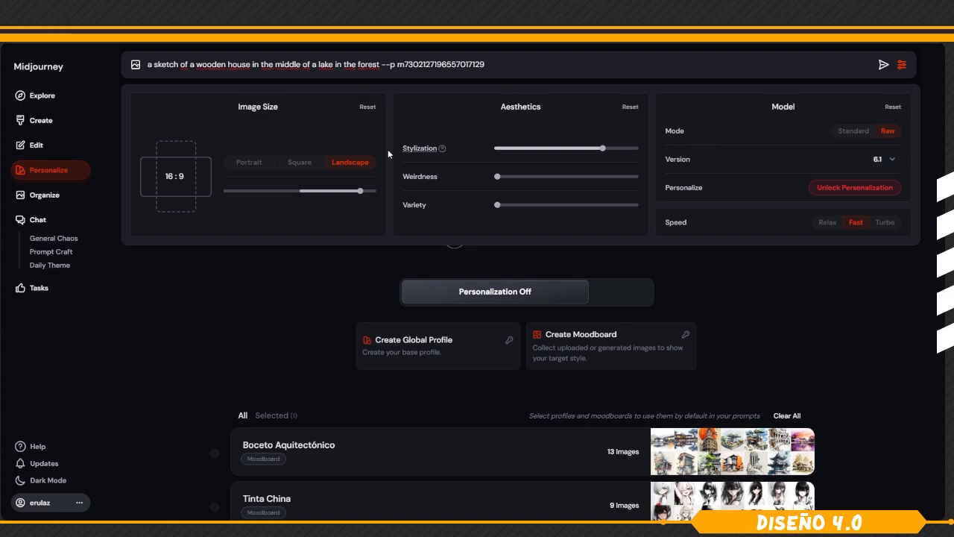
left_click_drag(604, 155, 636, 148)
left_click(584, 61)
key("Return")
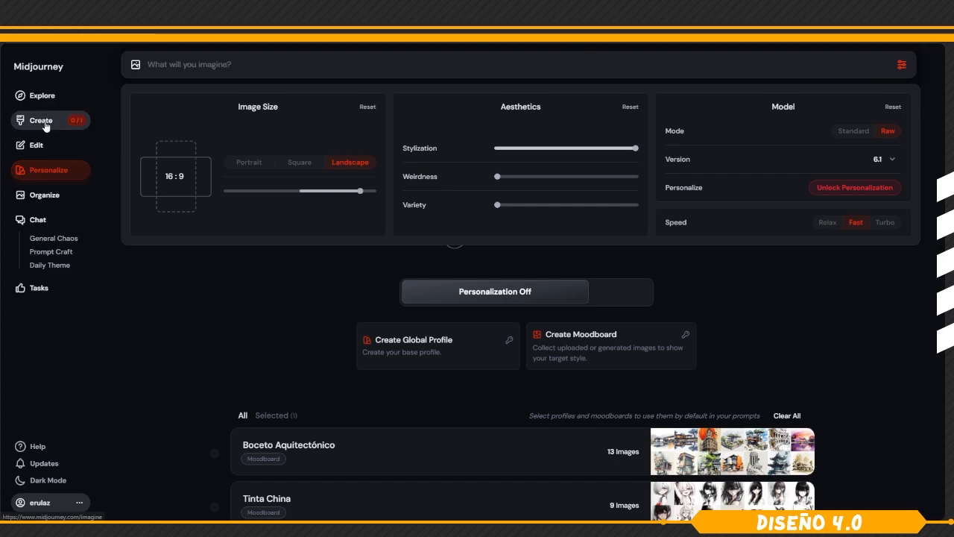
Open the newly generated lake house sketches and view each of them enlarged.
left_click(44, 123)
left_click(789, 329)
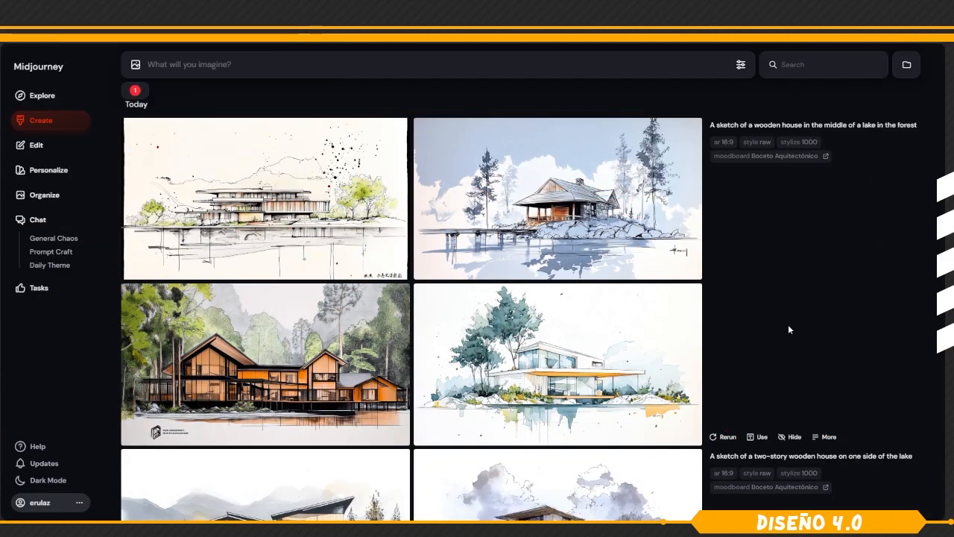
left_click(571, 328)
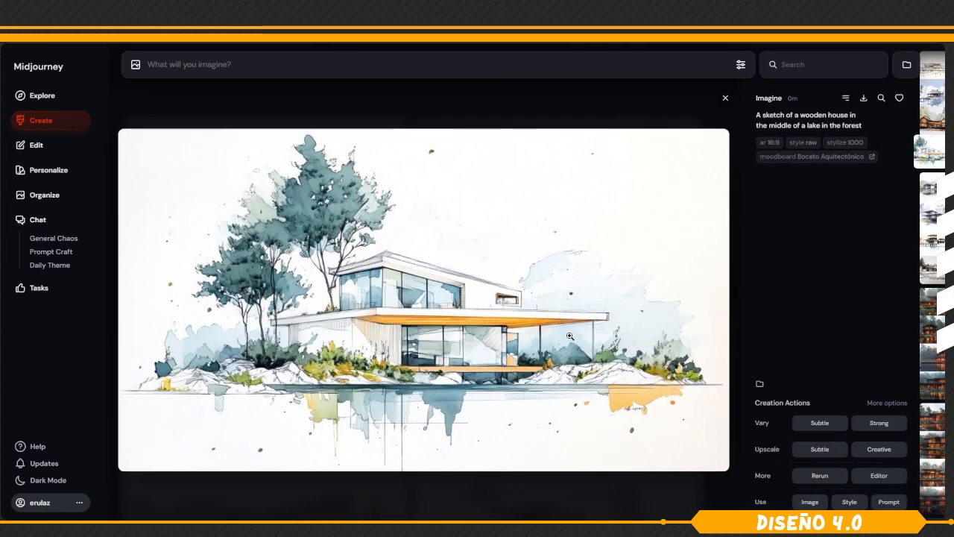
key("Left")
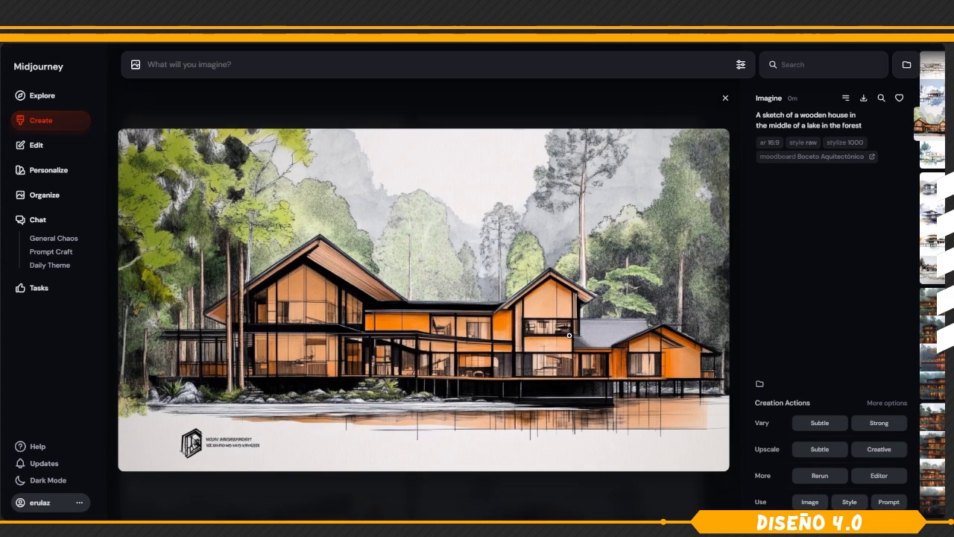
key("Left")
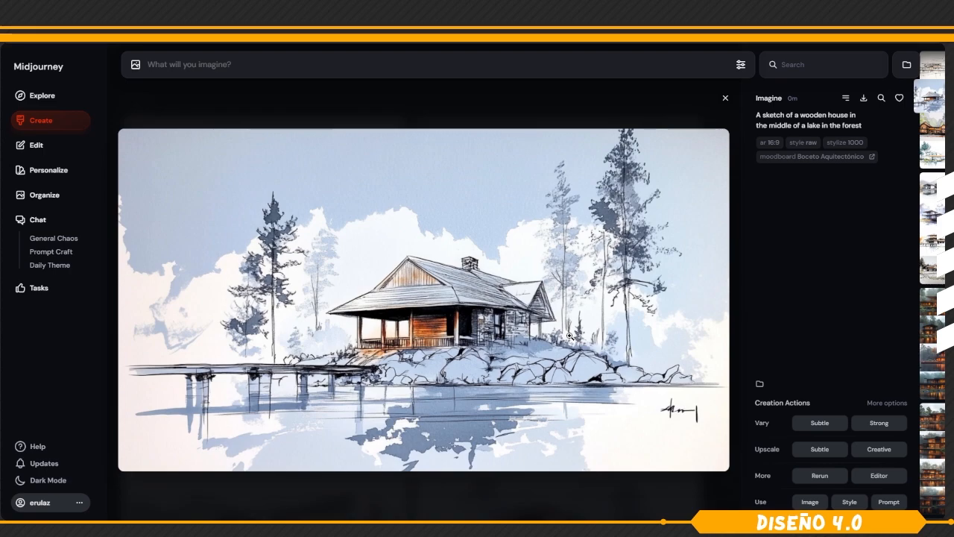
key("Left")
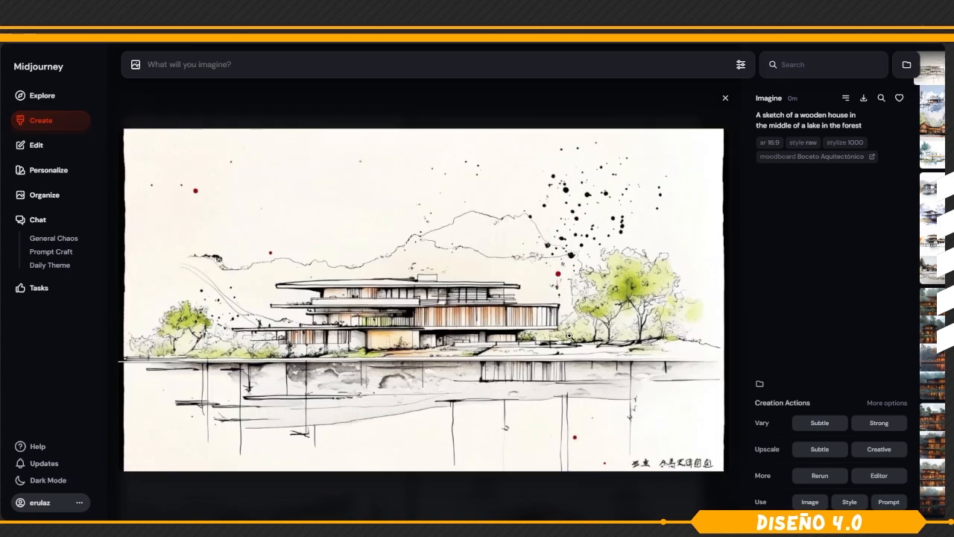
Go back to the blue cabin sketch, load its prompt for reuse and select the text after "a sketch of".
key("Right")
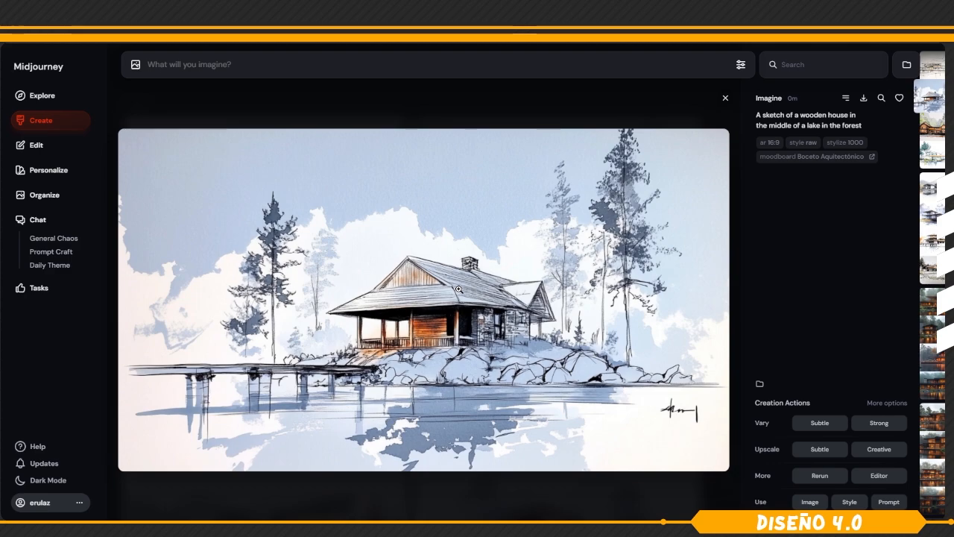
left_click(803, 125)
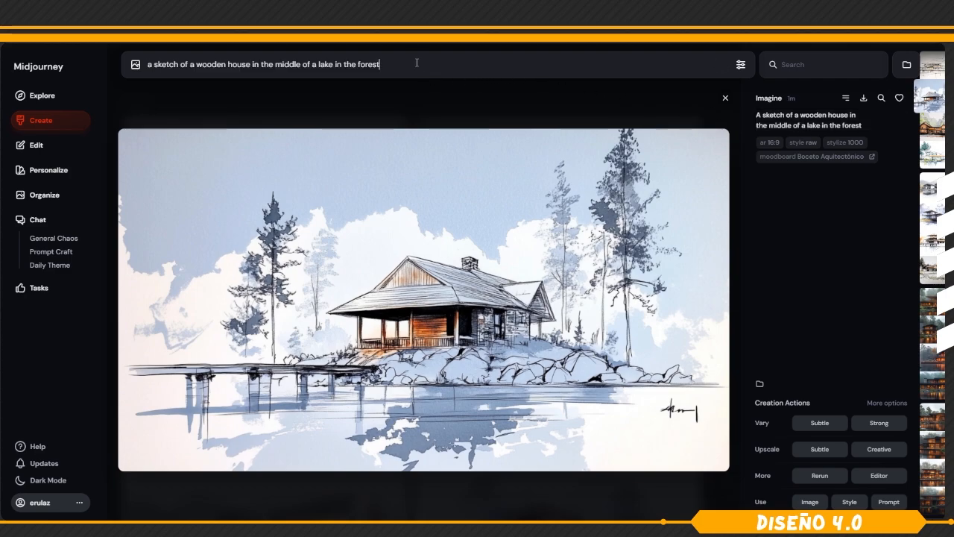
left_click_drag(380, 64, 190, 76)
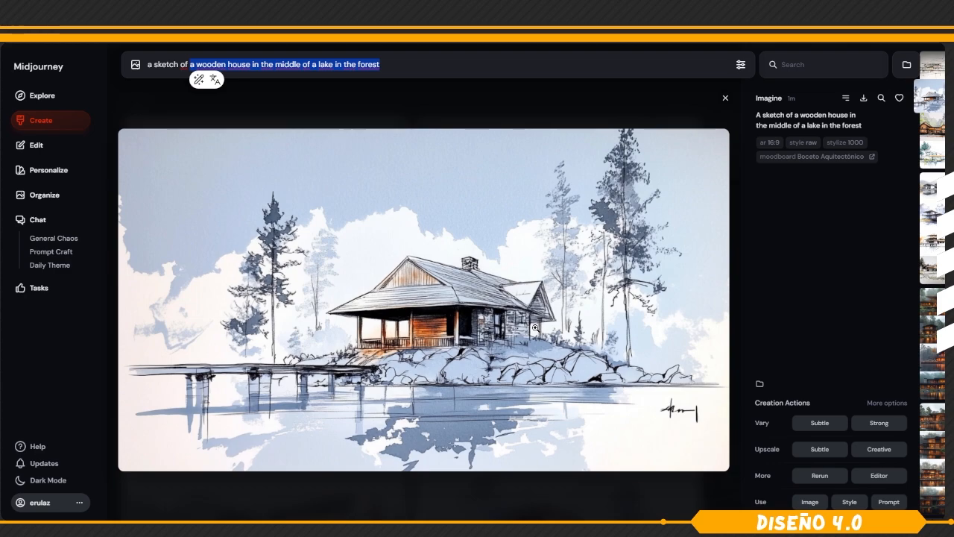
In the full editor, erase the signature from the cabin sketch with a 45 px brush and submit the edit.
left_click(882, 477)
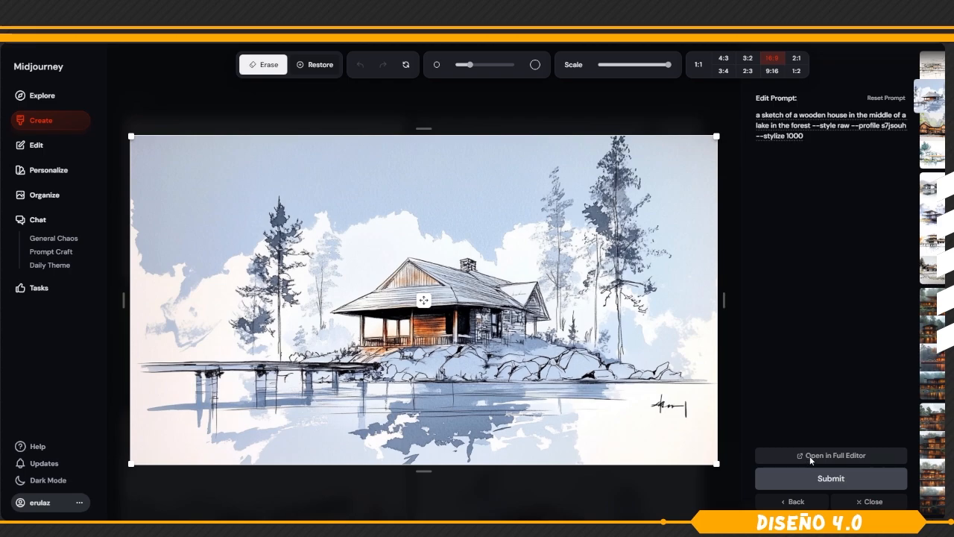
left_click(810, 456)
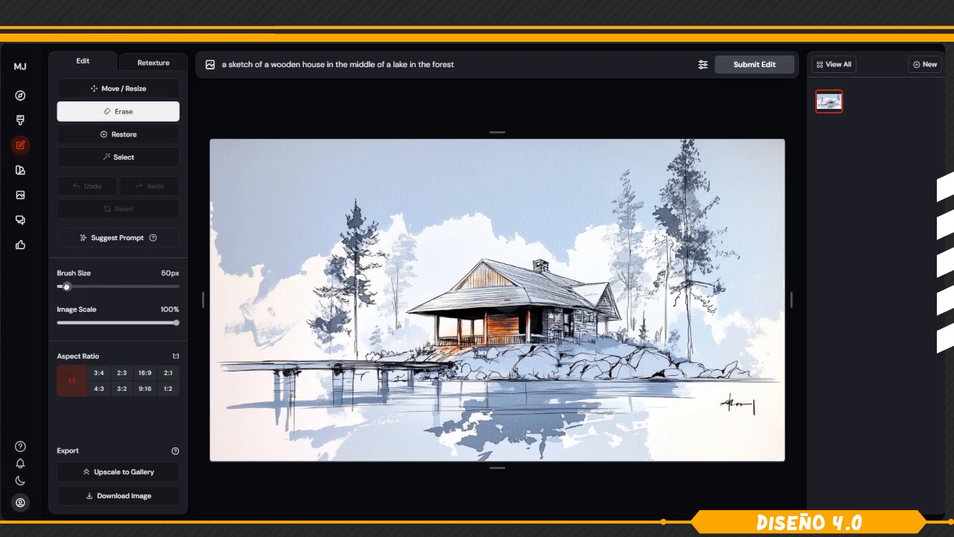
left_click_drag(75, 288, 65, 288)
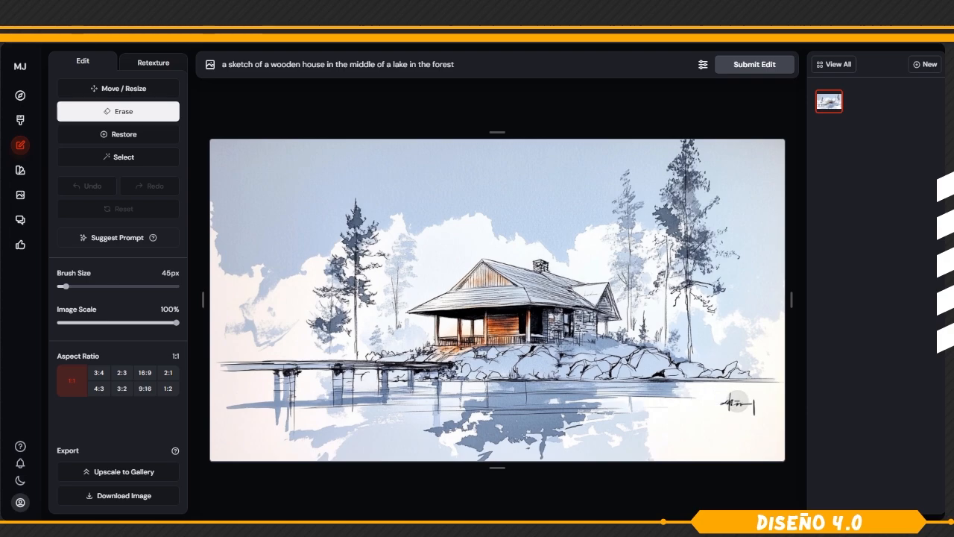
left_click_drag(727, 404, 750, 411)
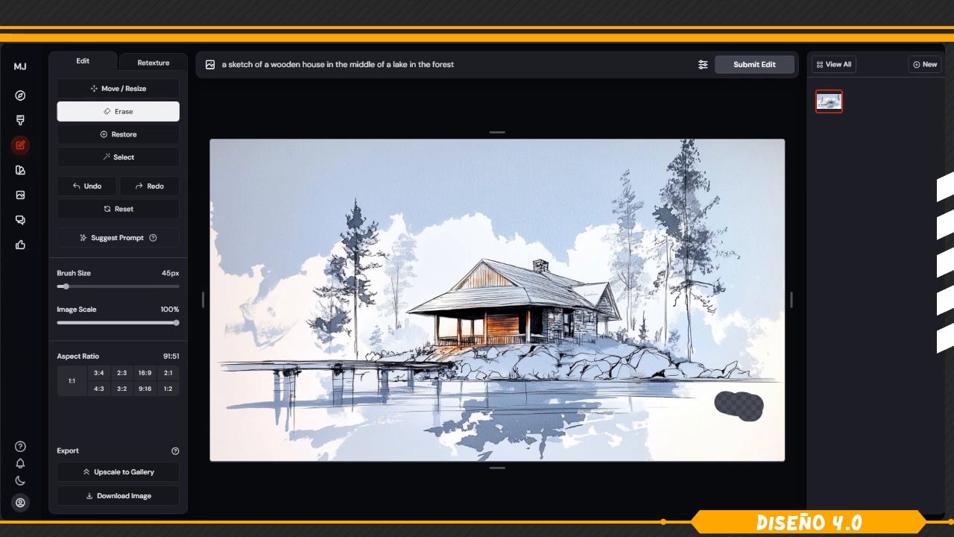
left_click(755, 65)
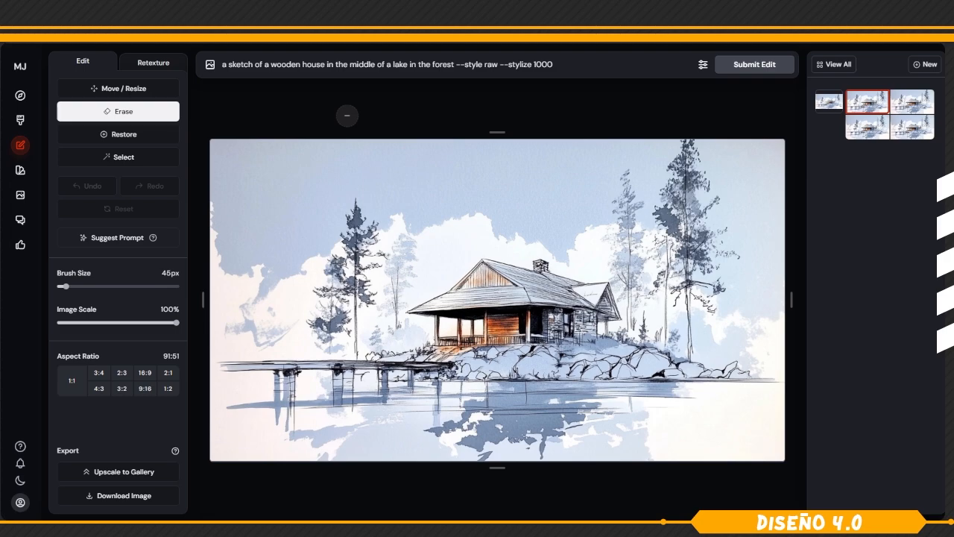
Retexture the cleaned cabin sketch with the prompt shortened to "a wooden house in the middle of a lake in the forest".
left_click(157, 67)
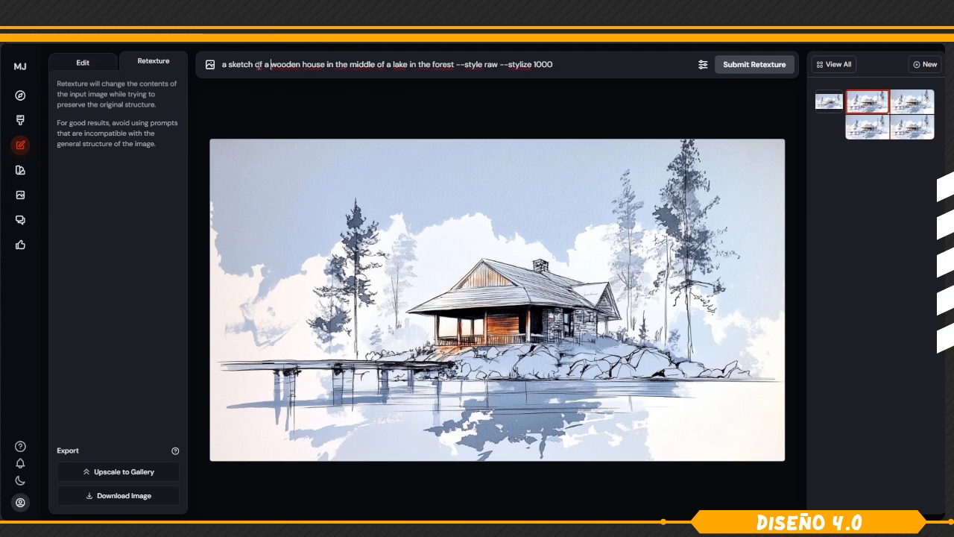
left_click_drag(265, 66, 226, 67)
key("BackSpace")
left_click_drag(512, 66, 425, 67)
key("BackSpace")
key("BackSpace")
key("BackSpace")
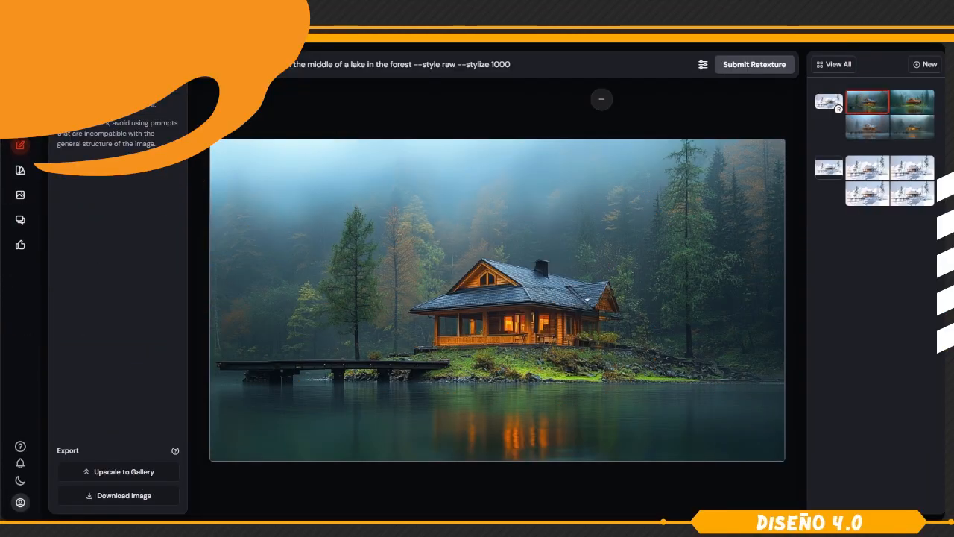
Compare the original sketch with each of the four retextured cabin images.
left_click(826, 105)
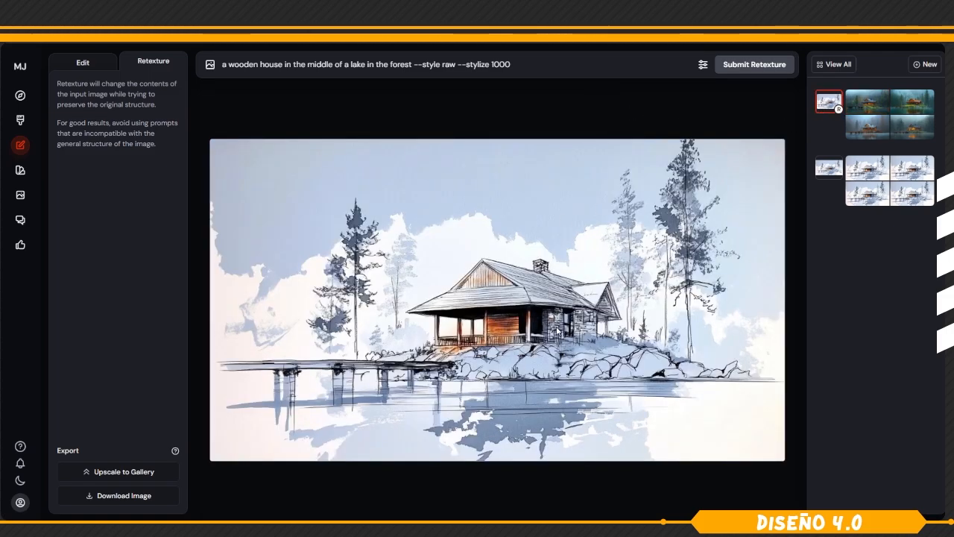
left_click(863, 105)
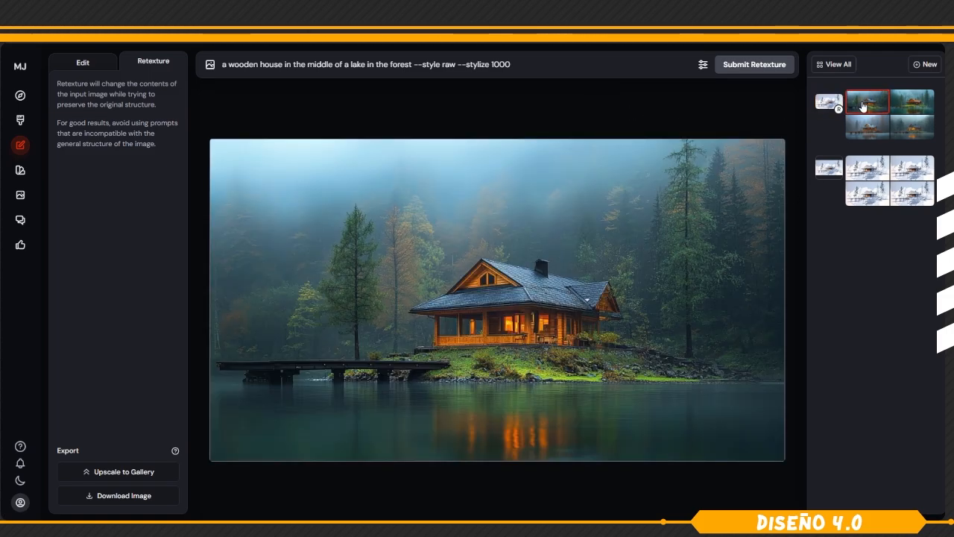
left_click(916, 102)
left_click(865, 129)
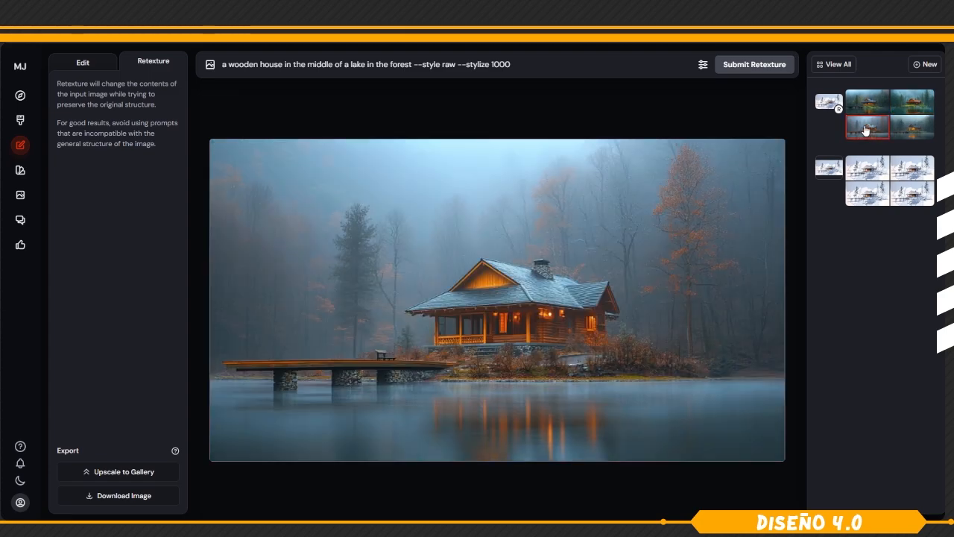
left_click(909, 130)
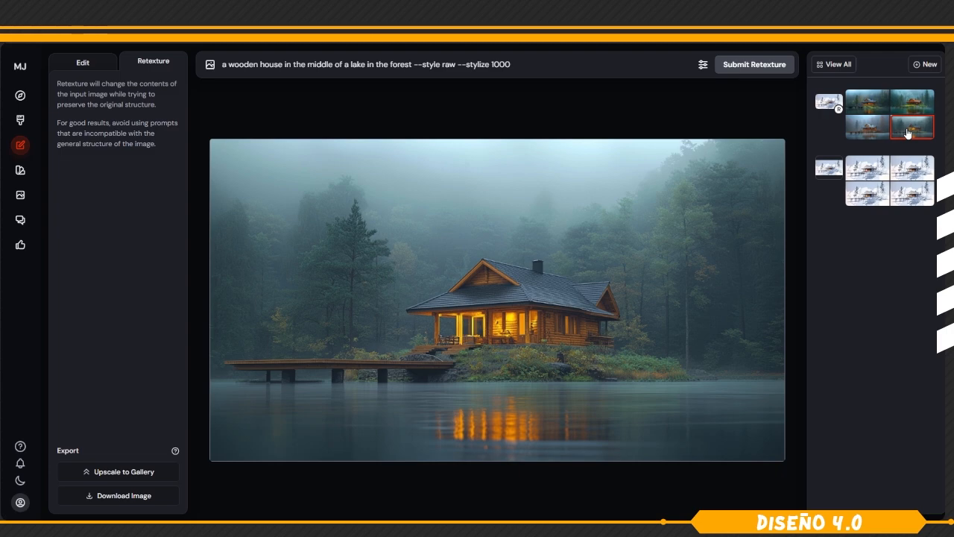
left_click(829, 103)
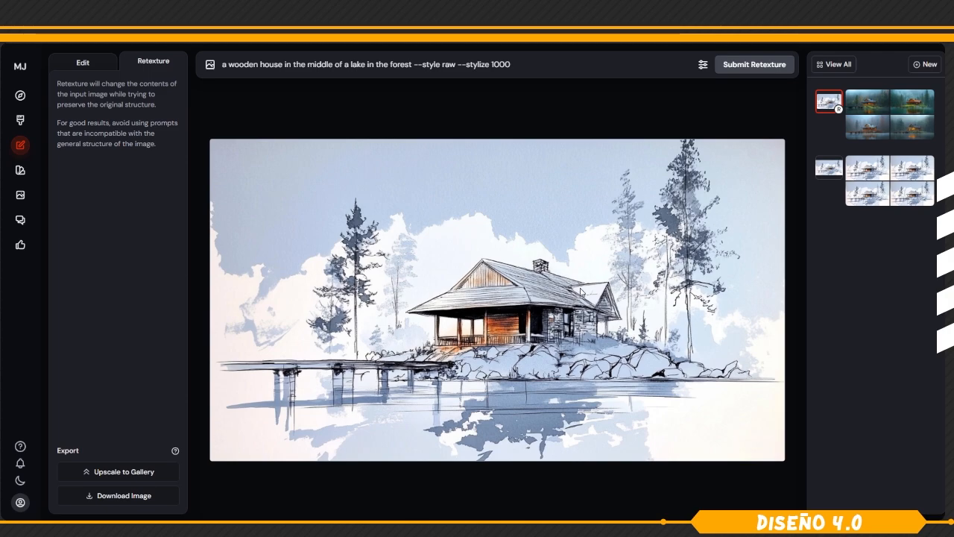
left_click(873, 132)
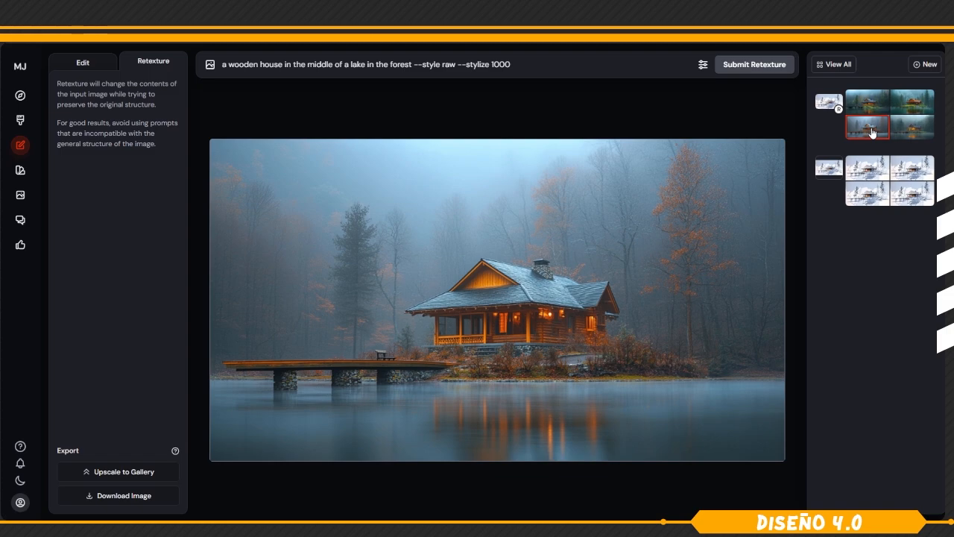
Submit the retexture again from the original sketch and view the third image of the new batch.
left_click(828, 104)
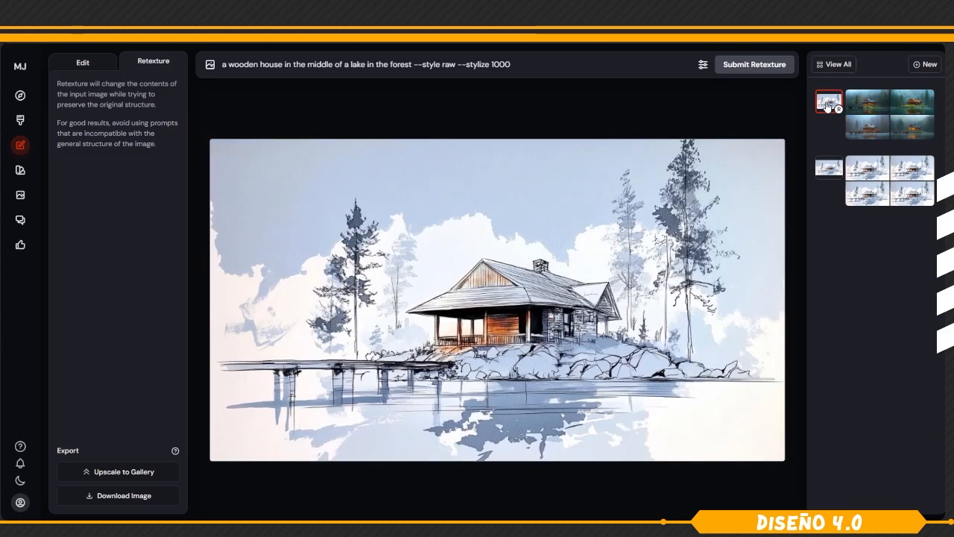
left_click(761, 65)
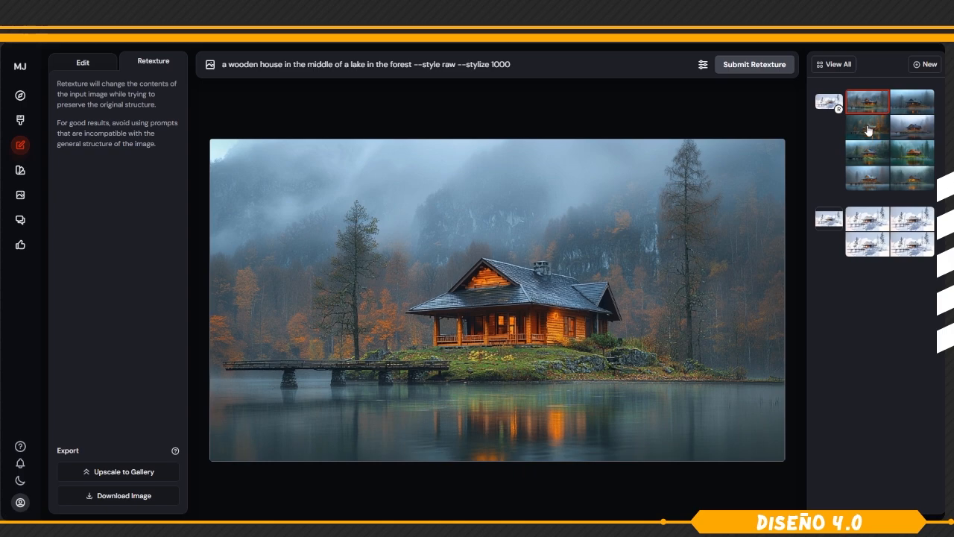
left_click(868, 131)
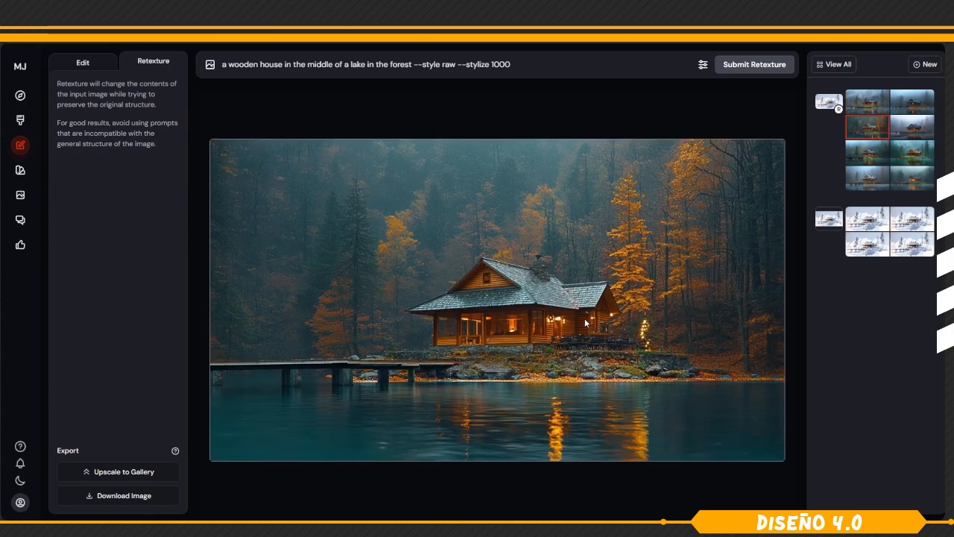
Compare the first, second and fourth misty or autumn cabin retextures, returning to the autumn image third in the grid.
left_click(910, 131)
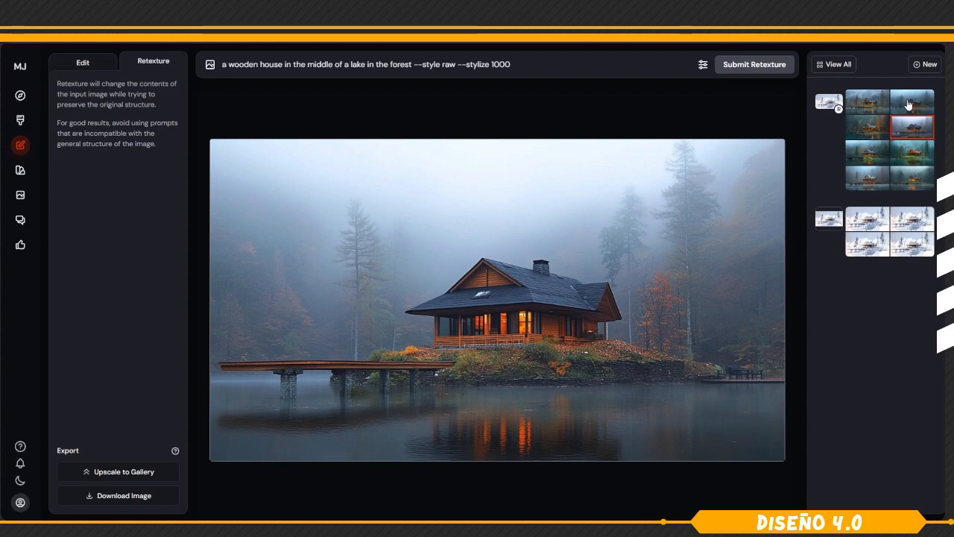
left_click(909, 105)
left_click(868, 130)
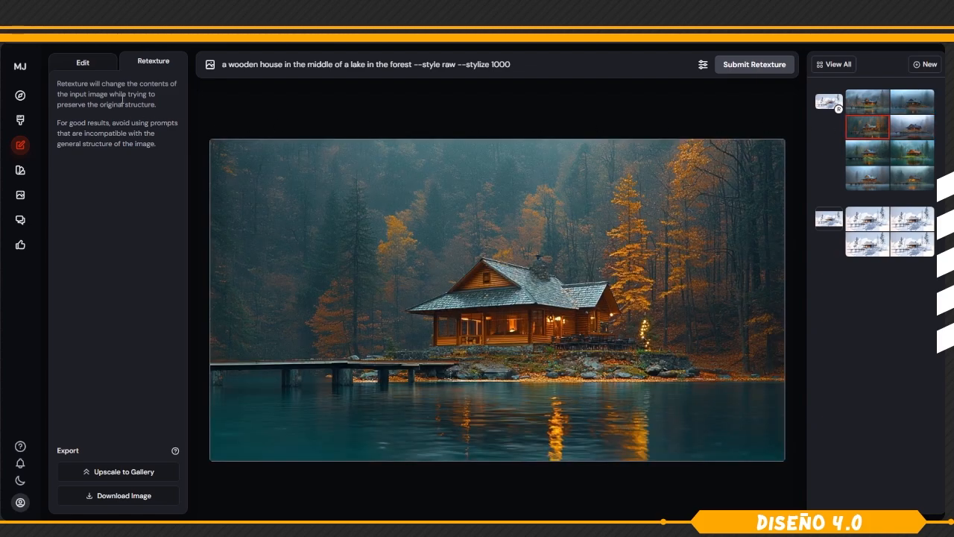
Erase the small lit tree beside the cabin with the 45 px brush and submit the edit.
left_click(93, 66)
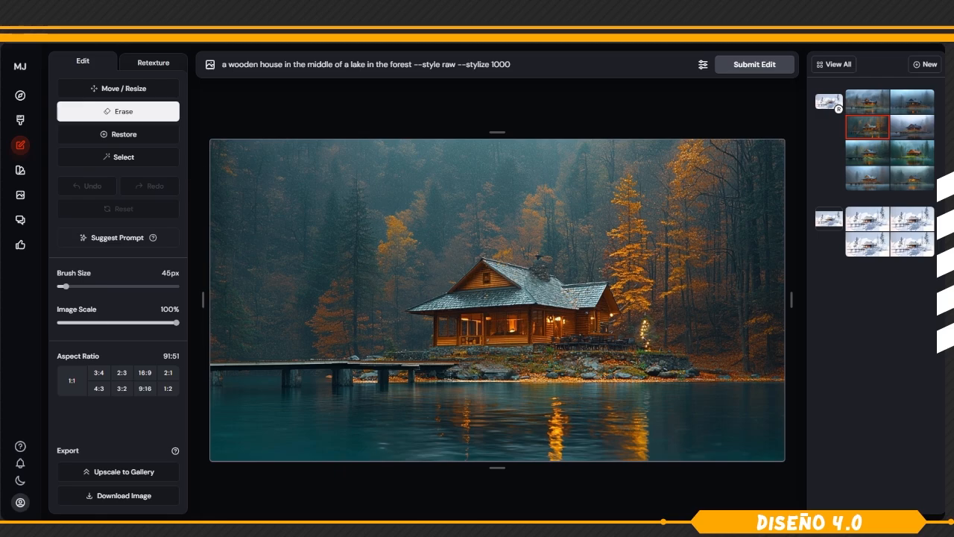
left_click_drag(645, 326, 647, 342)
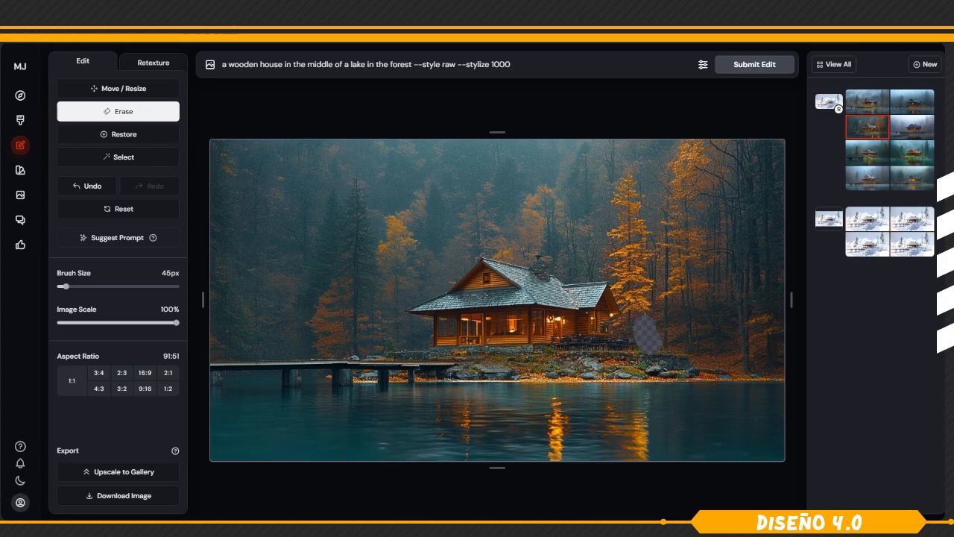
left_click(754, 64)
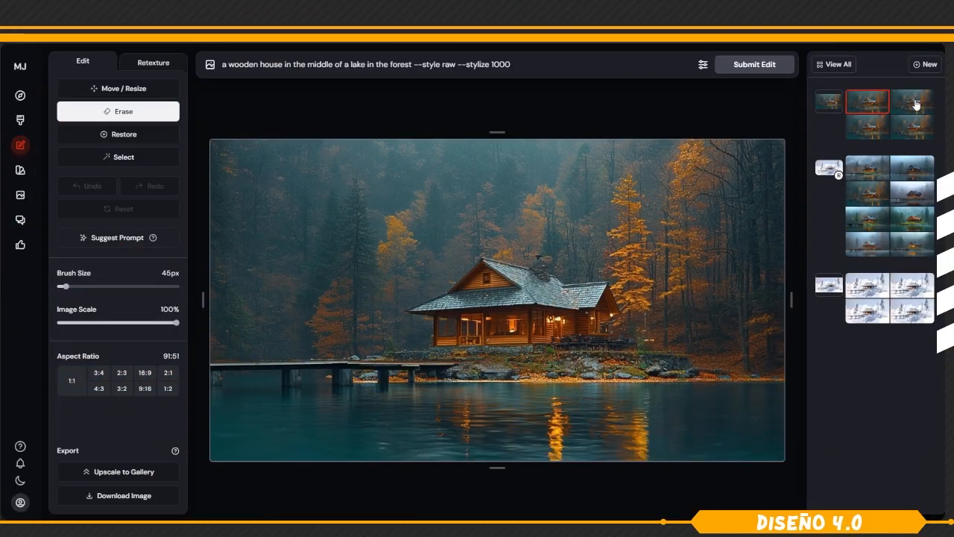
Compare the edited cabin images and upscale the fourth one to the gallery.
left_click(916, 105)
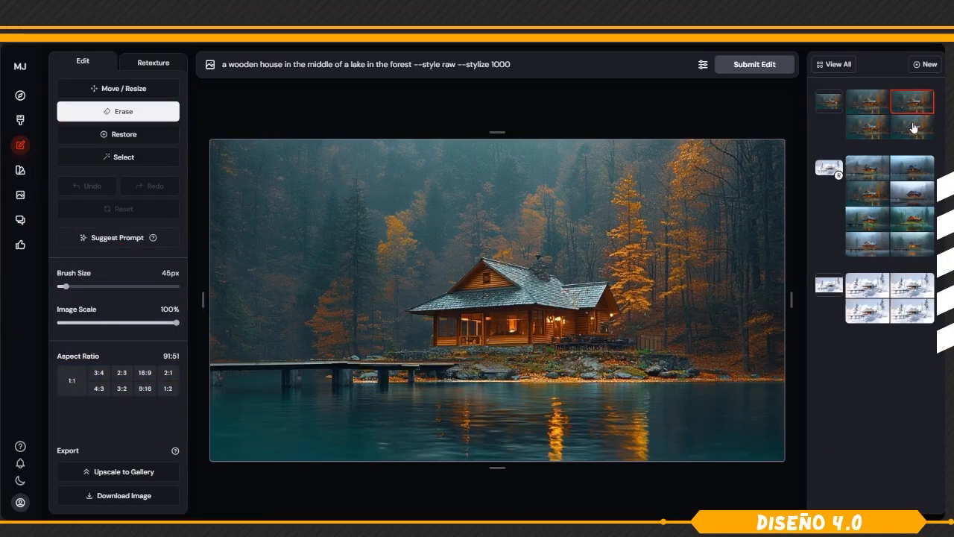
left_click(915, 126)
left_click(870, 127)
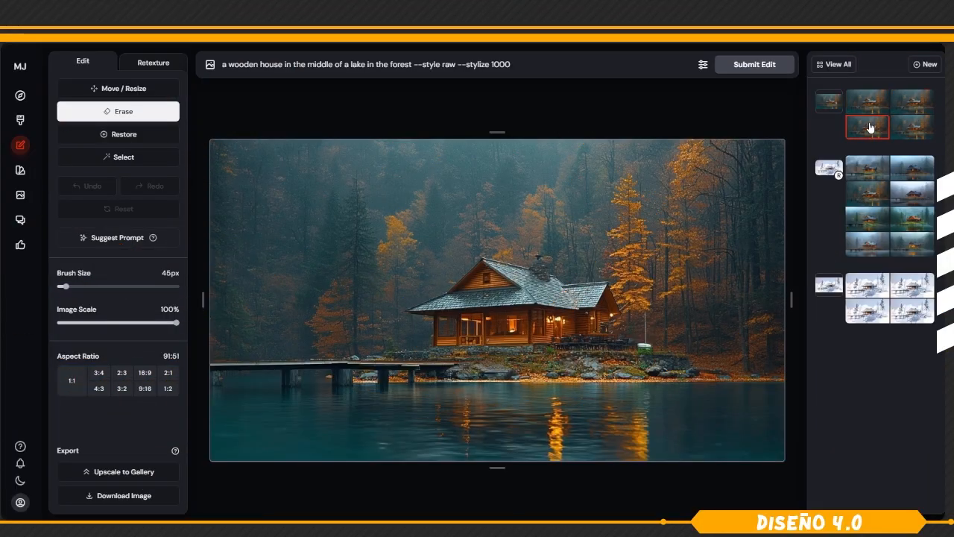
left_click(913, 127)
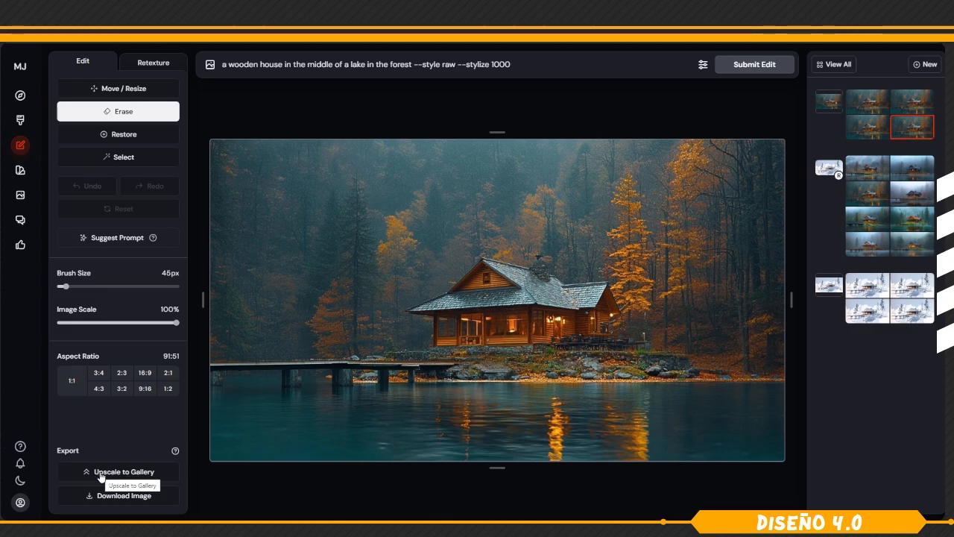
View the upscaled cabin image enlarged among today's creations and close it.
left_click(25, 127)
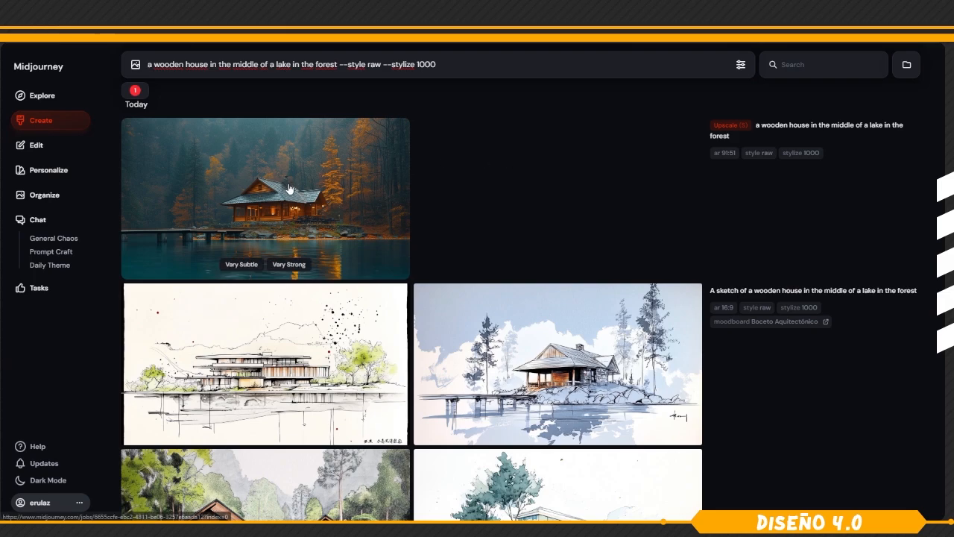
left_click(289, 189)
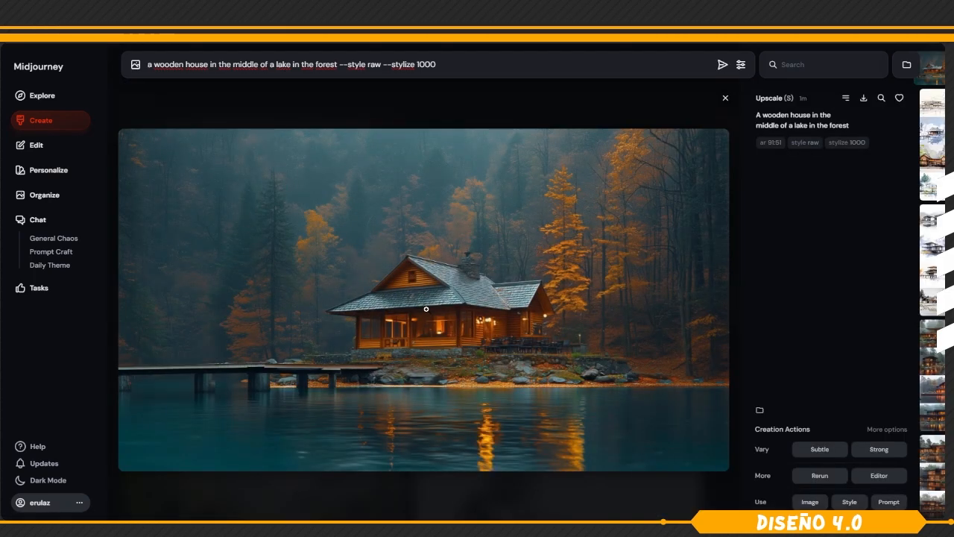
left_click(224, 108)
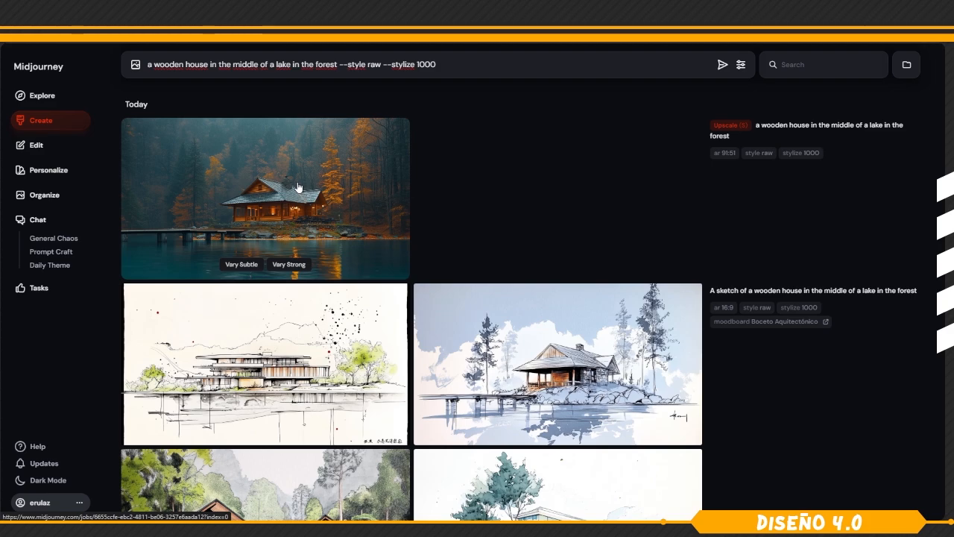
Start a new project in the full editor and upload the pagoda sketch.
left_click(46, 147)
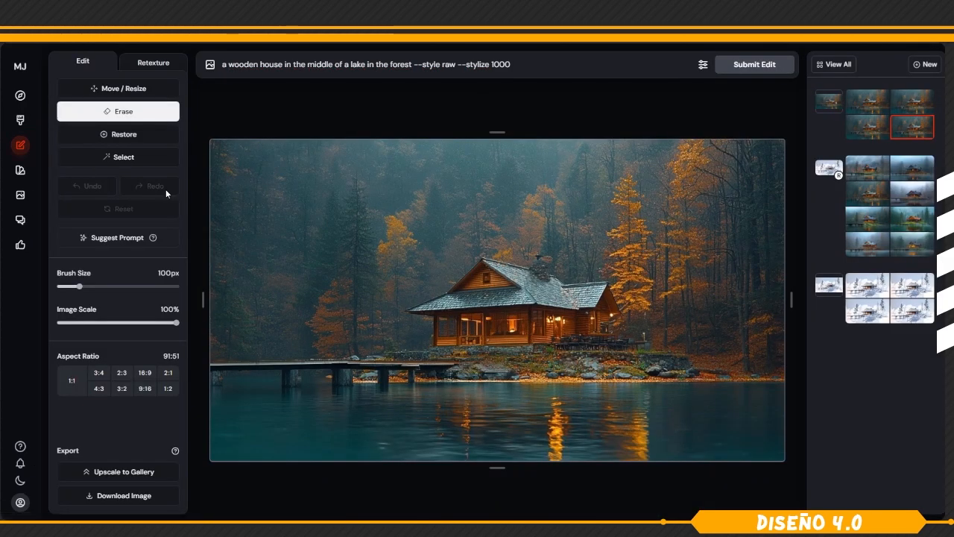
left_click(927, 65)
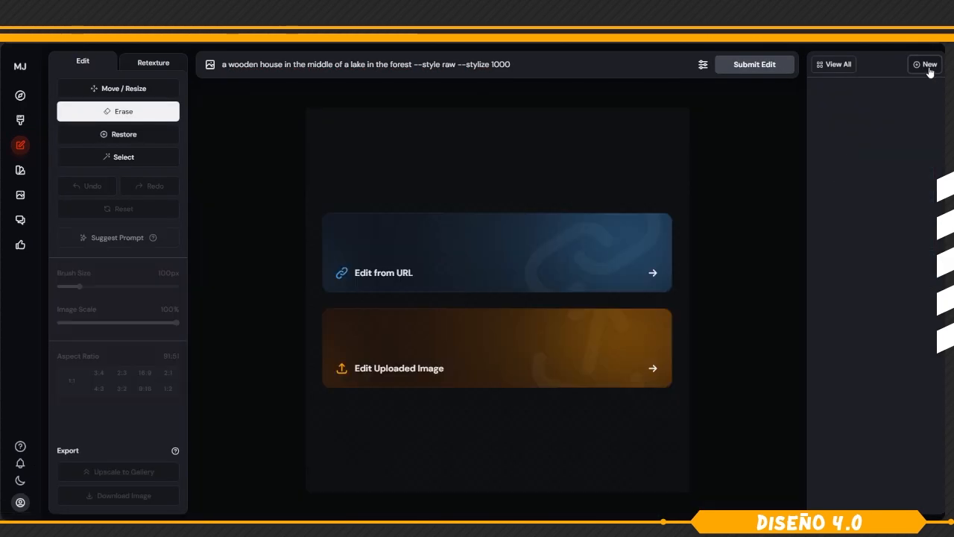
left_click(491, 356)
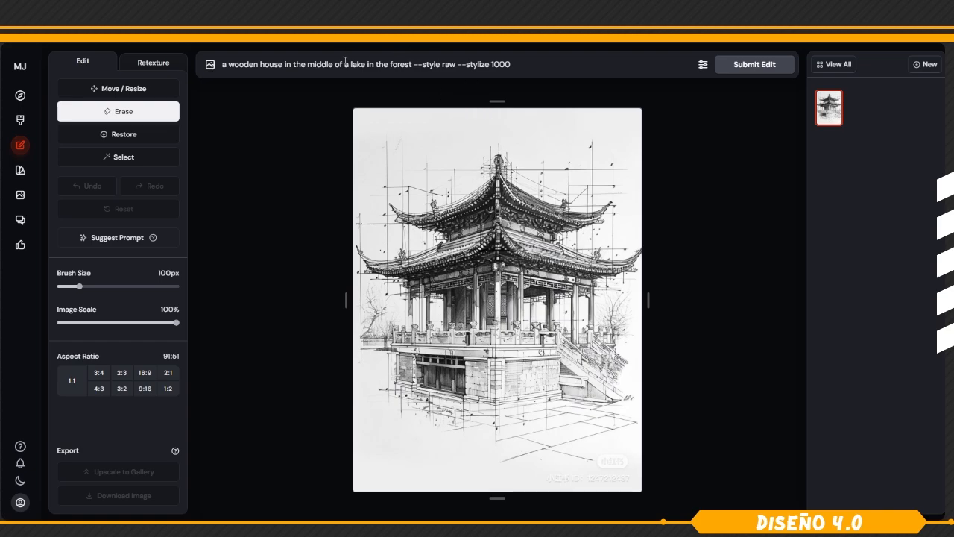
Retexture the pagoda sketch with the prompt "a pagoda with cherry trees around it and mountains in the background".
key("ctrl+a")
type("a pagoda with cherry trees around it and mountains in the background")
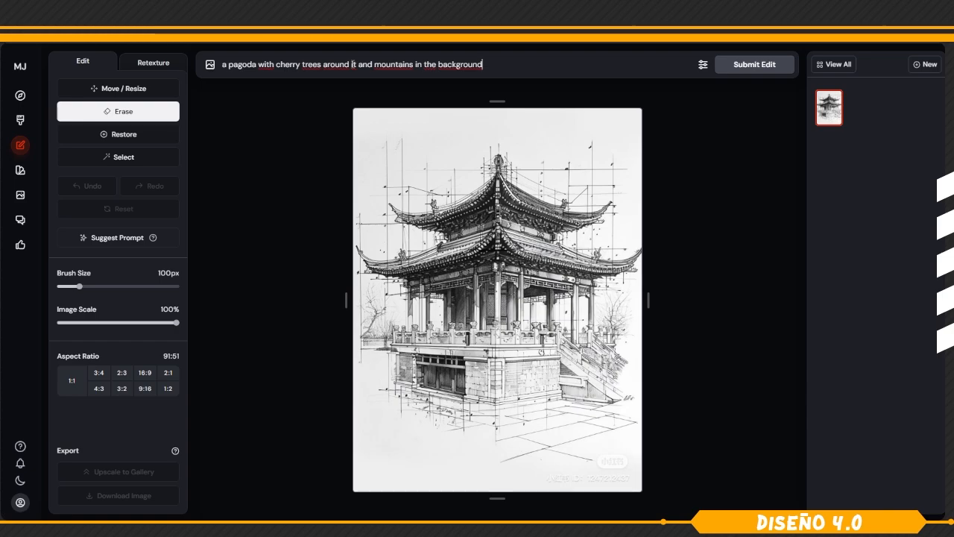
left_click(150, 66)
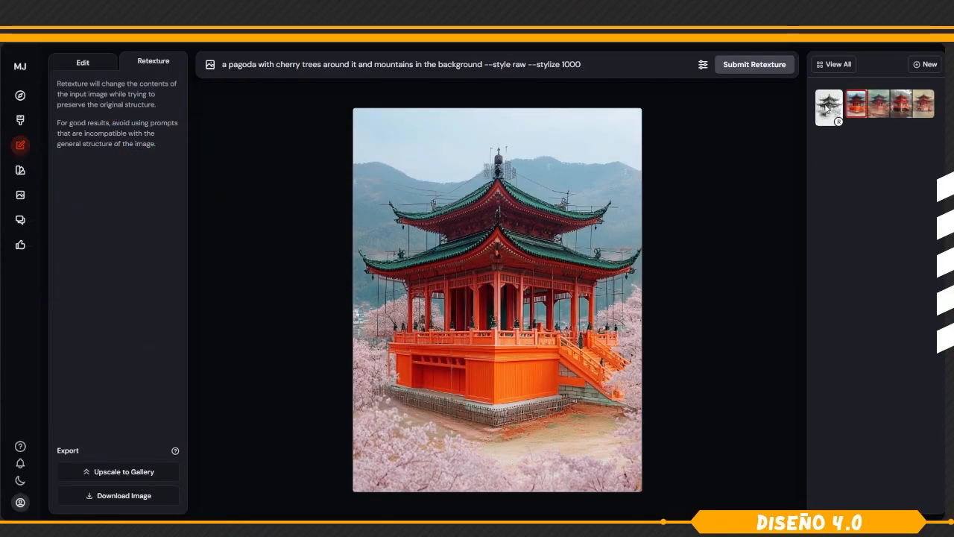
Compare the original pagoda sketch with each of the four retextured images, returning to the second.
left_click(826, 110)
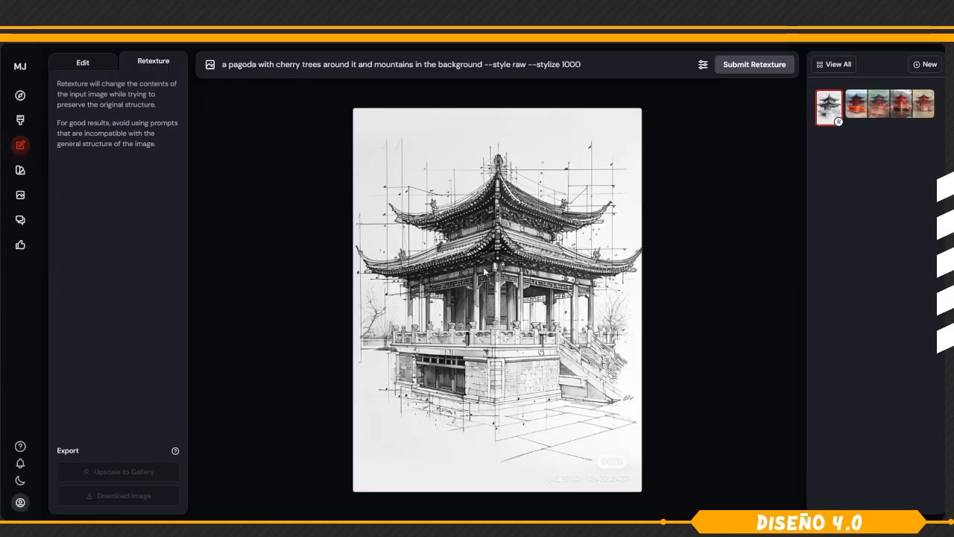
left_click(852, 108)
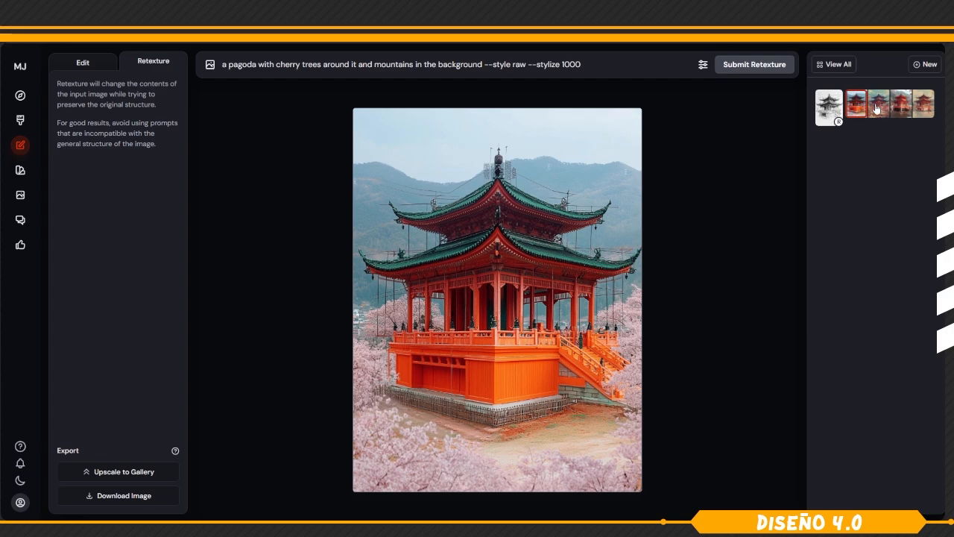
left_click(877, 109)
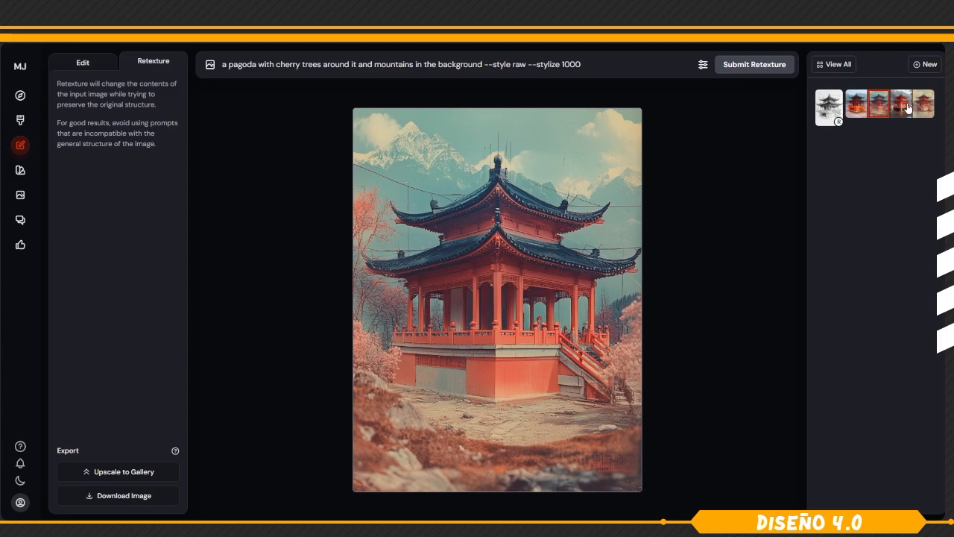
left_click(907, 107)
left_click(924, 105)
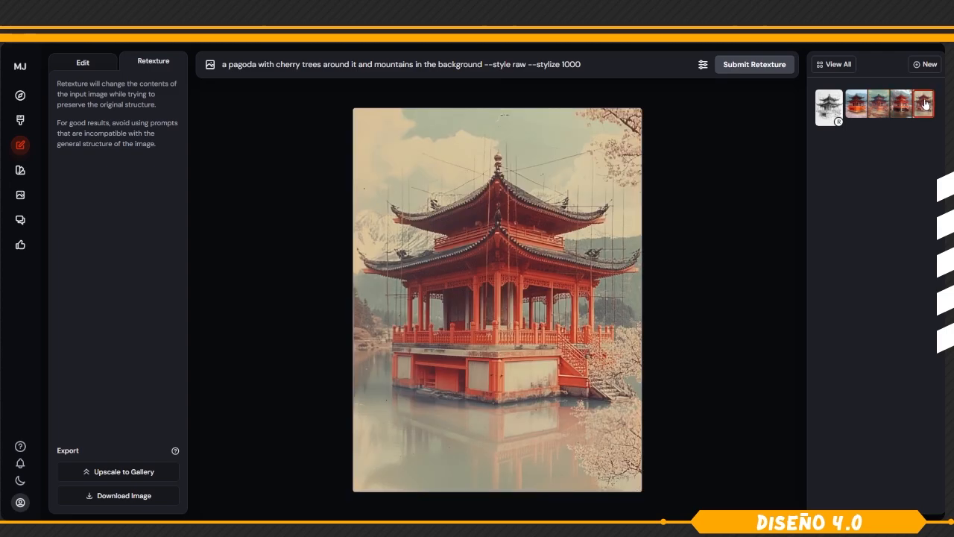
left_click(878, 106)
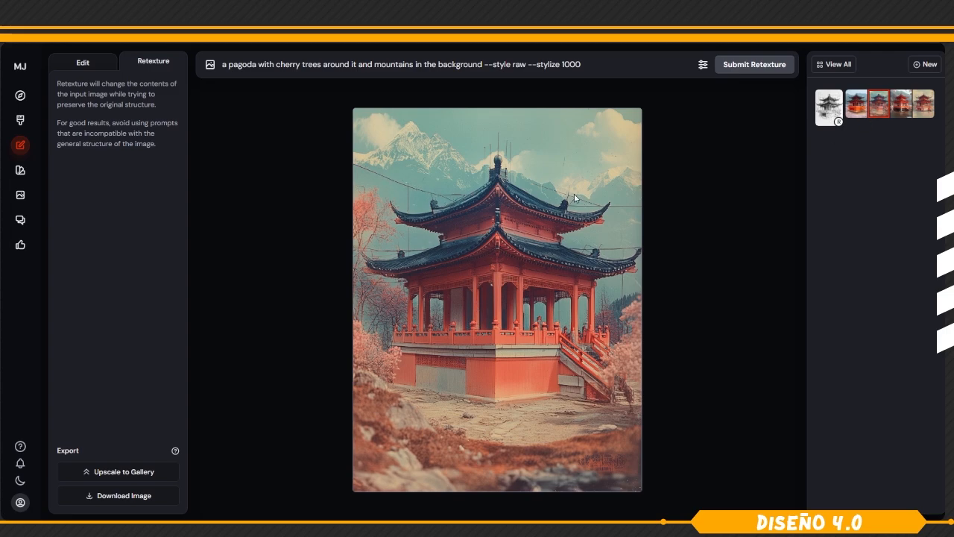
Erase the leftover construction lines around the pagoda's roofs and spire with a 30 px brush and submit the edit.
left_click(99, 68)
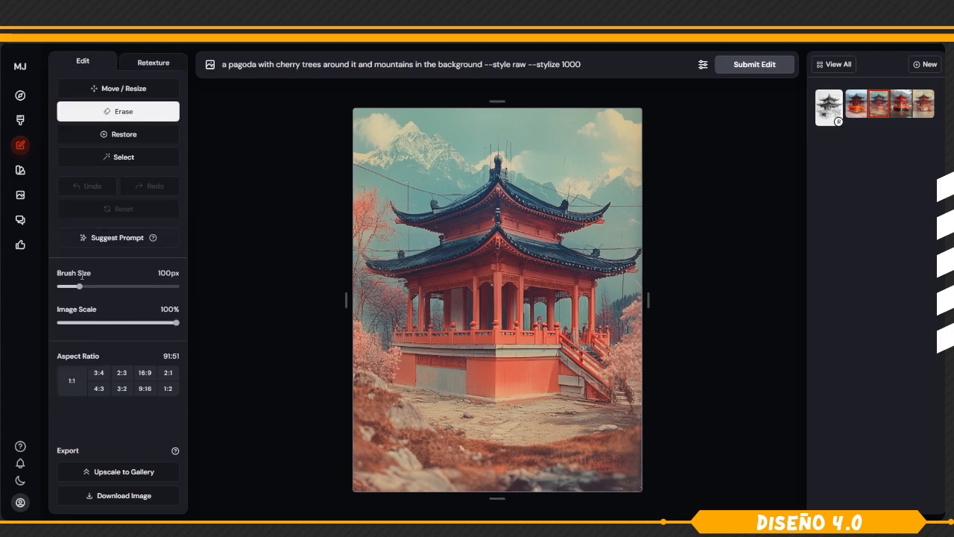
left_click_drag(80, 286, 62, 288)
mouse_move(352, 165)
left_mouse_down()
mouse_move(462, 192)
mouse_move(408, 203)
left_mouse_up()
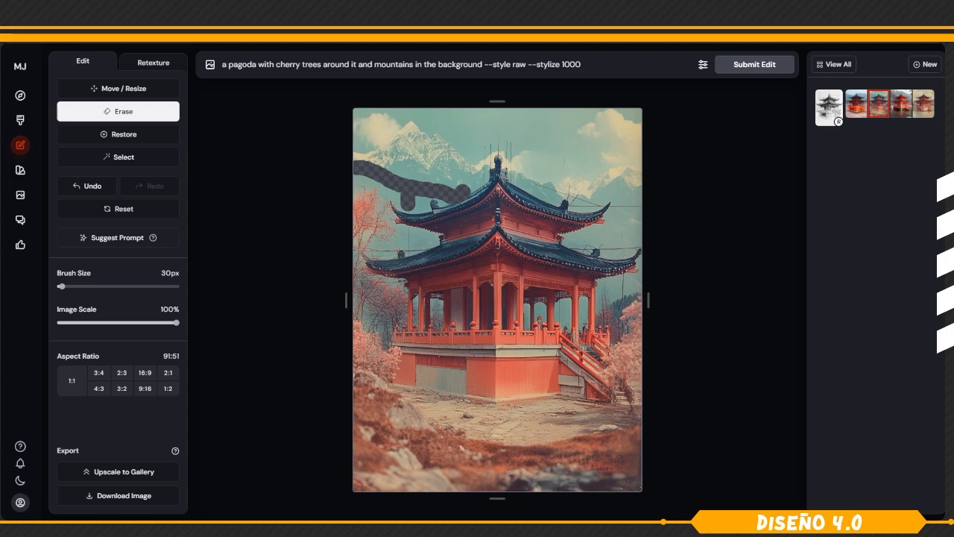
mouse_move(429, 247)
left_mouse_down()
mouse_move(345, 247)
mouse_move(349, 255)
left_mouse_up()
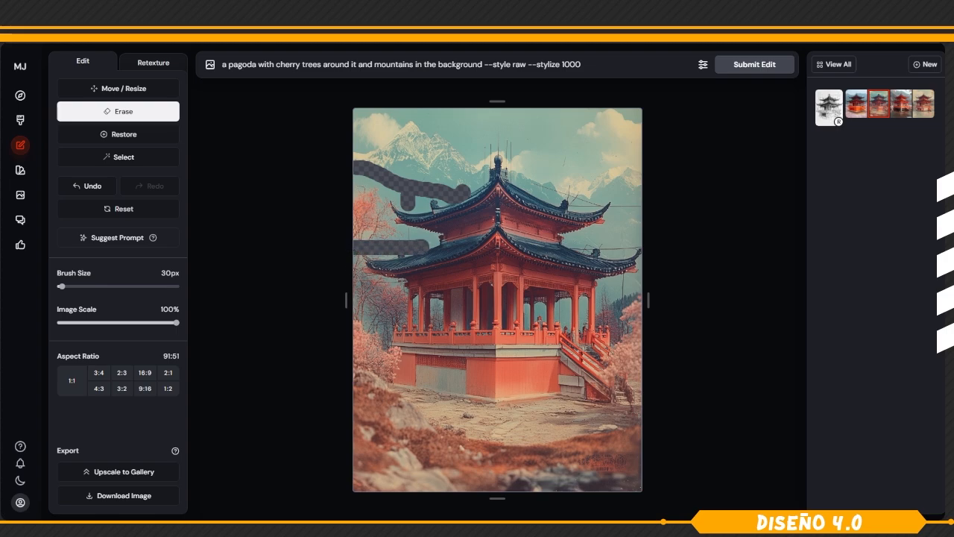
left_click_drag(399, 285, 370, 286)
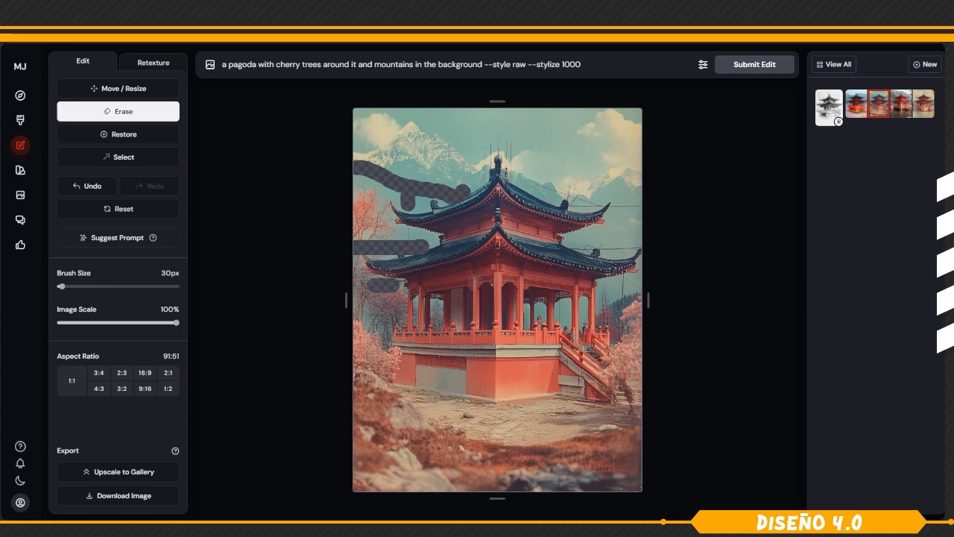
left_click_drag(574, 247, 644, 247)
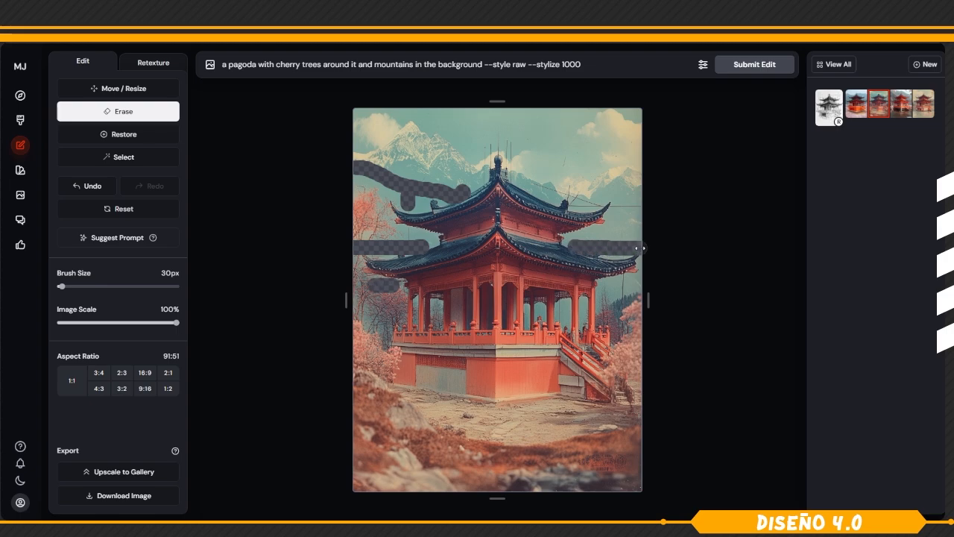
left_click_drag(573, 205, 643, 206)
left_click_drag(526, 181, 578, 195)
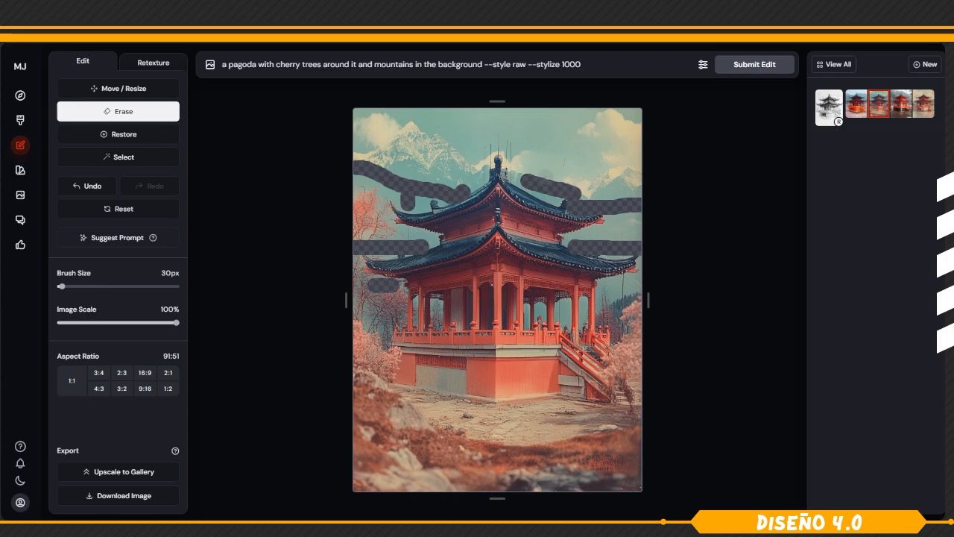
mouse_move(512, 164)
left_mouse_down()
mouse_move(499, 133)
mouse_move(501, 152)
mouse_move(485, 142)
mouse_move(484, 173)
left_mouse_up()
left_click_drag(624, 282, 623, 307)
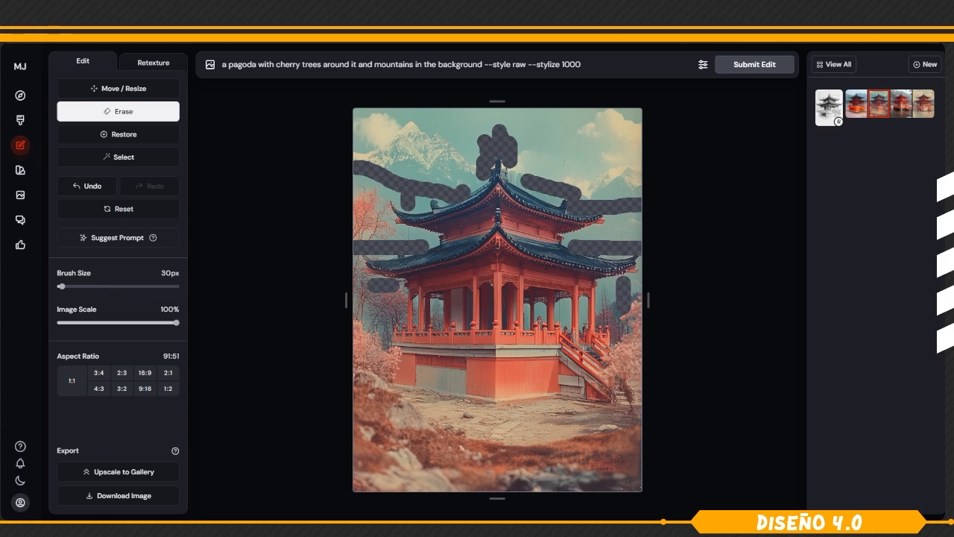
left_click(757, 65)
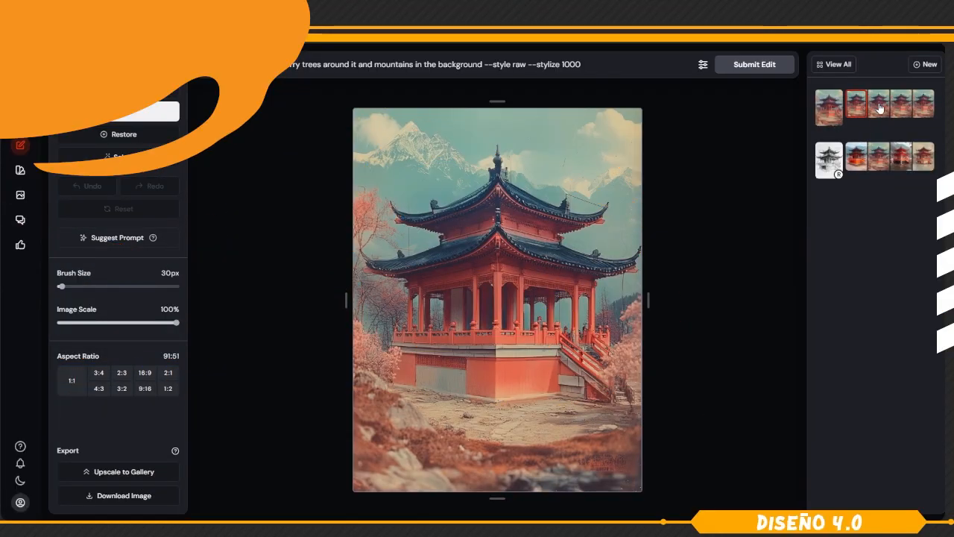
Compare the four edited pagoda images, then view the original sketch again.
left_click(880, 107)
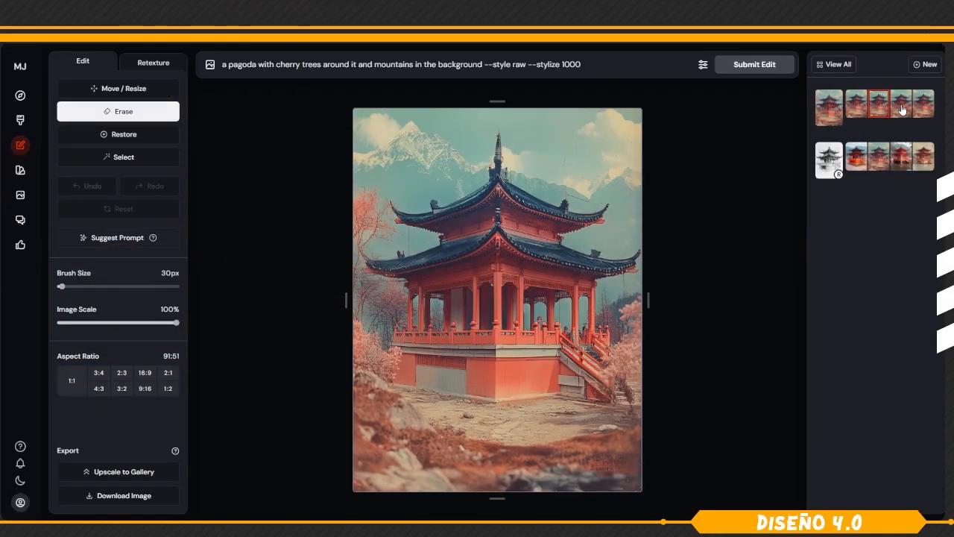
left_click(902, 109)
left_click(930, 112)
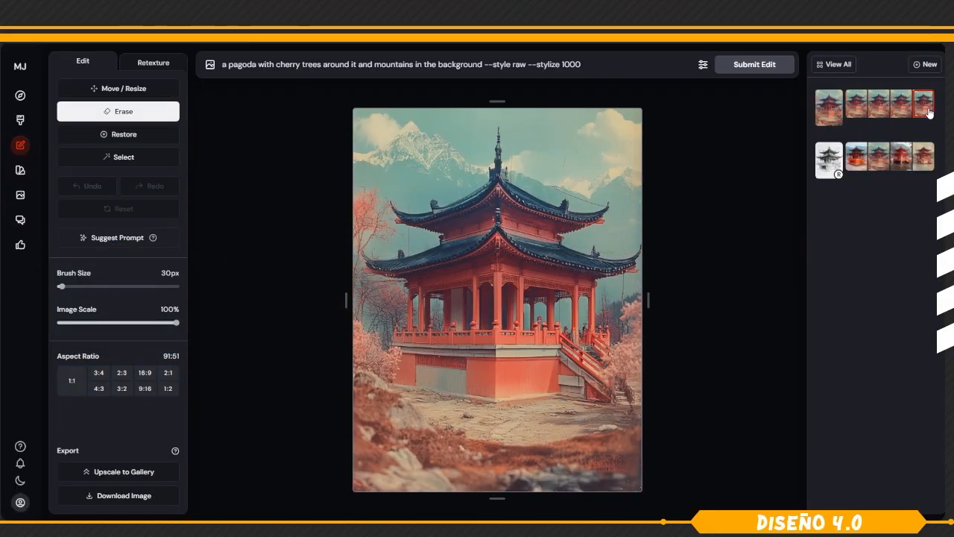
left_click(857, 108)
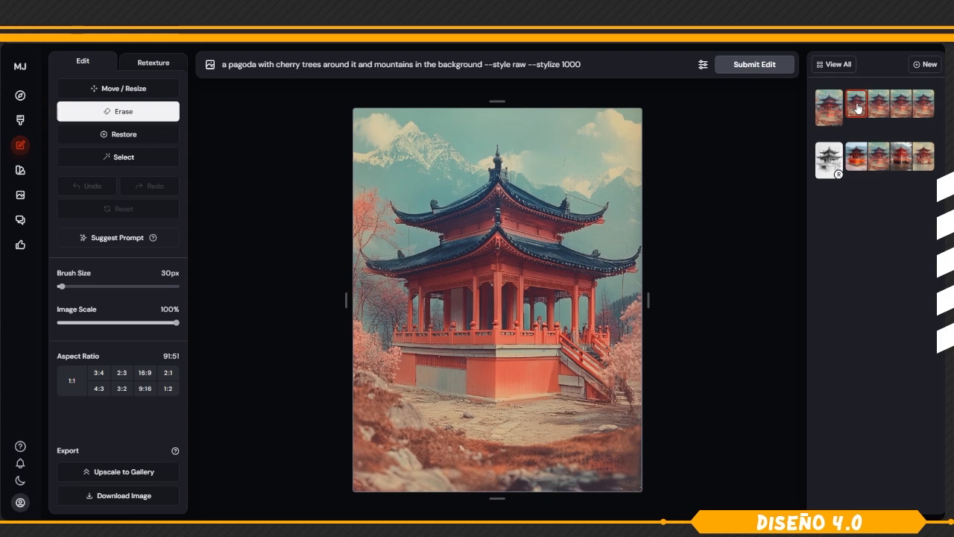
left_click(881, 112)
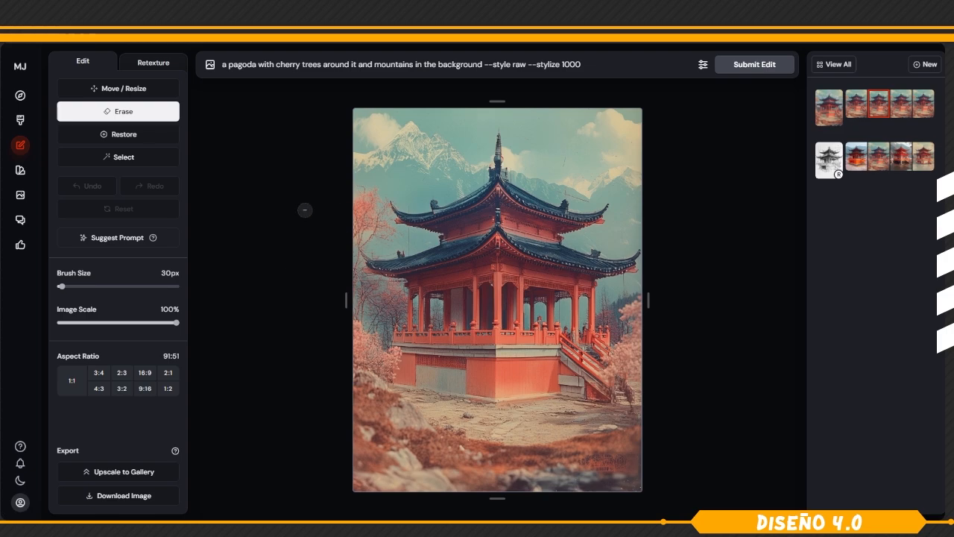
left_click(830, 160)
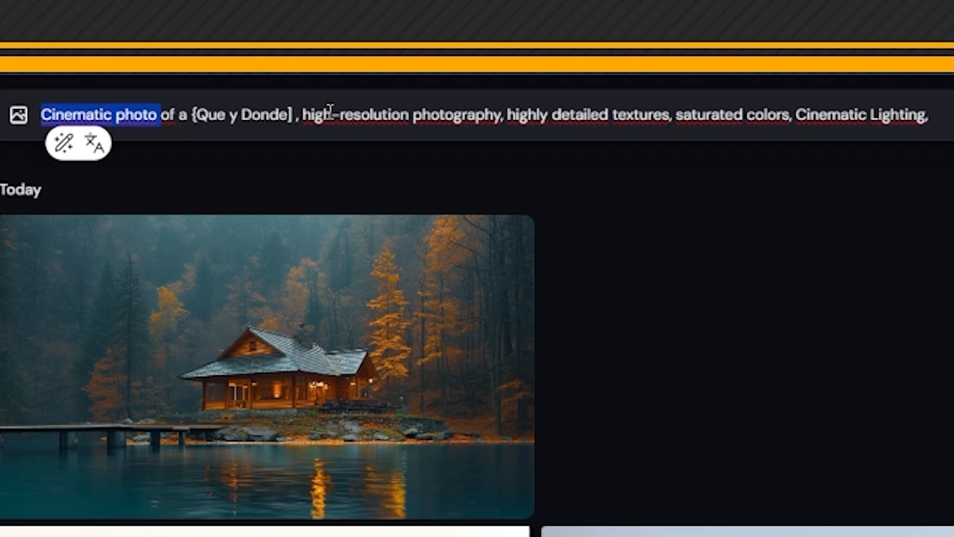
Review the prompt template's subject-and-place placeholder, its resolution and texture terms, and its color and lighting terms.
left_click_drag(197, 116, 284, 117)
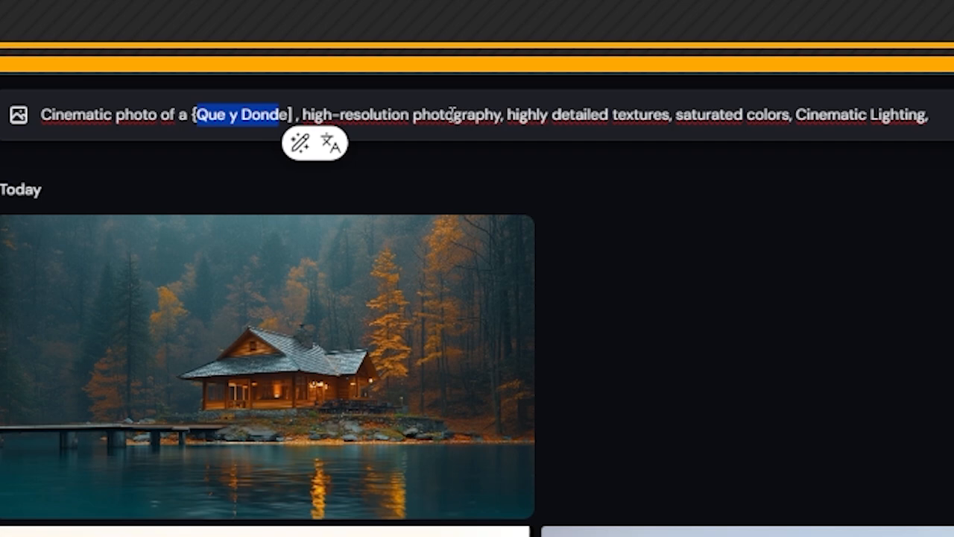
left_click_drag(302, 114, 675, 114)
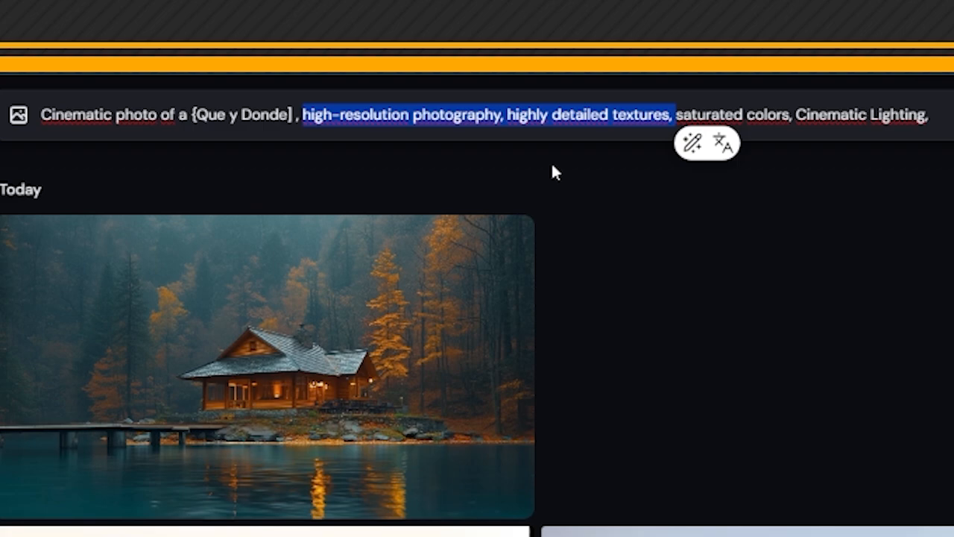
left_click_drag(672, 114, 924, 114)
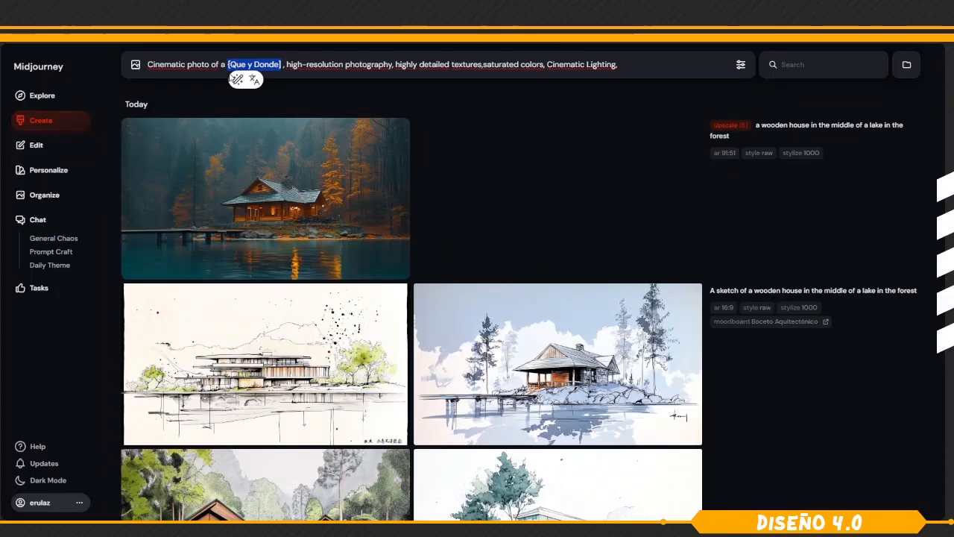
Replace the [Que y Donde] placeholder with "wooden house in the middle of a lake with warm lighting and a pool with cold light inside.".
key("BackSpace")
type("A wooden house in the middle of a lake with warm lighting and a pool with cold light inside")
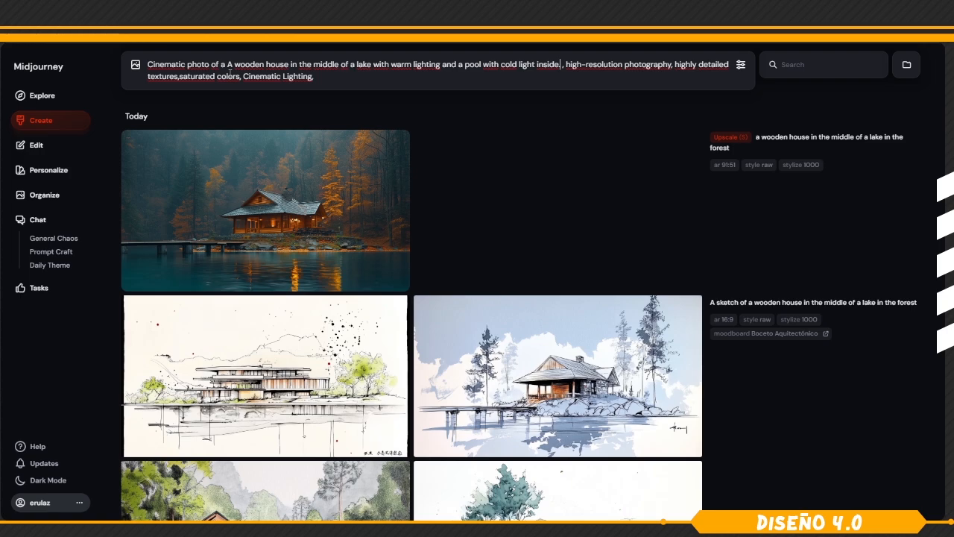
type(".")
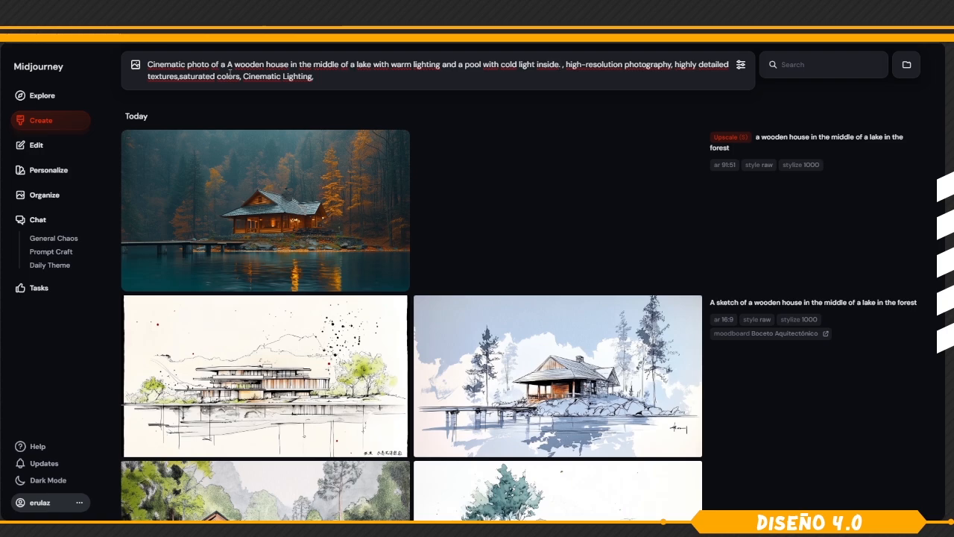
key("BackSpace")
type(".")
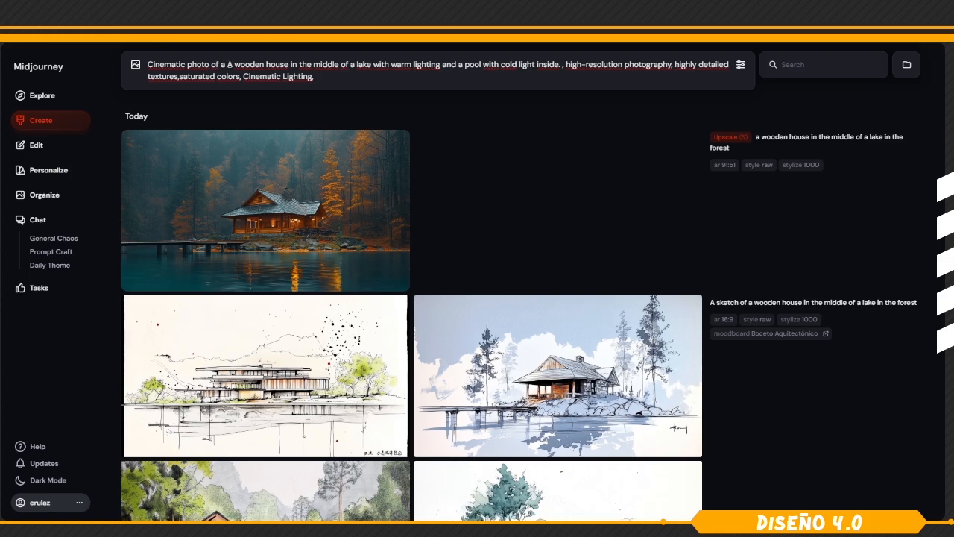
left_click(228, 65)
key("Delete")
key("Delete")
Check the image size, aesthetics and model settings, and generate images from the cinematic photo prompt.
left_click(741, 64)
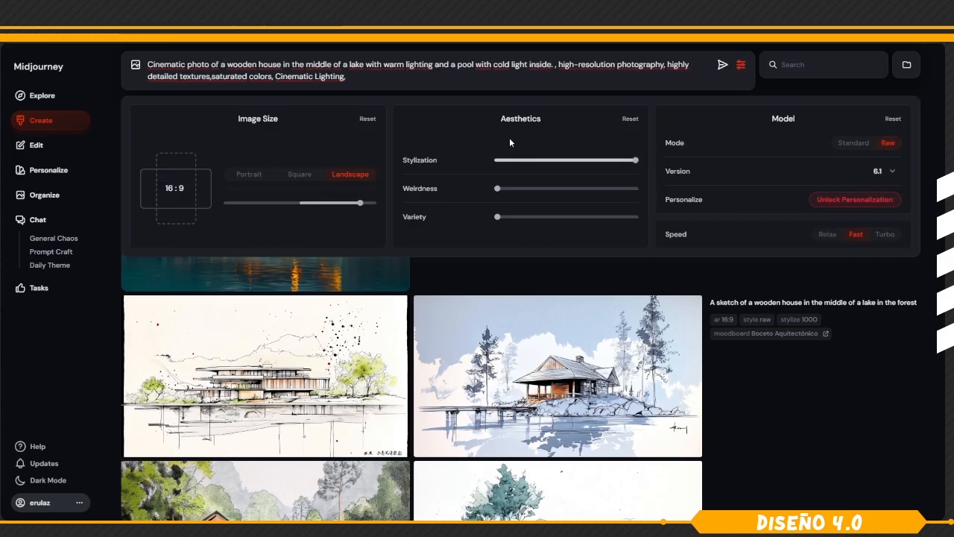
left_click(380, 75)
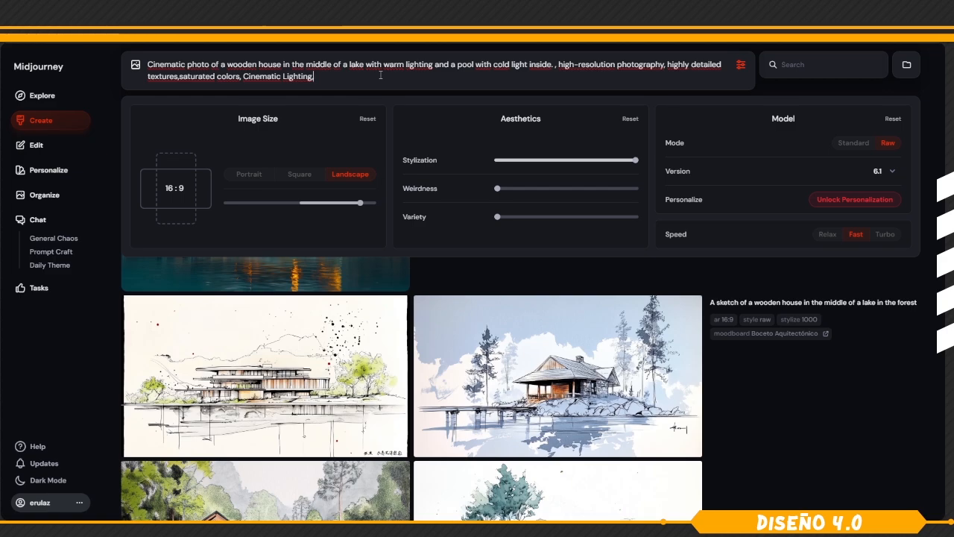
key("Return")
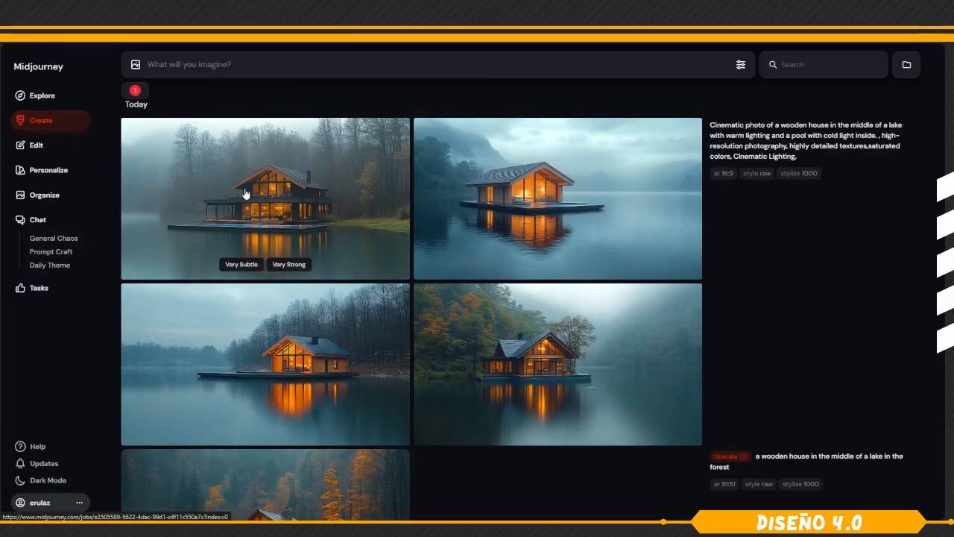
View the four generated lake house images one after another at full size, and return to the creations gallery.
left_click(244, 190)
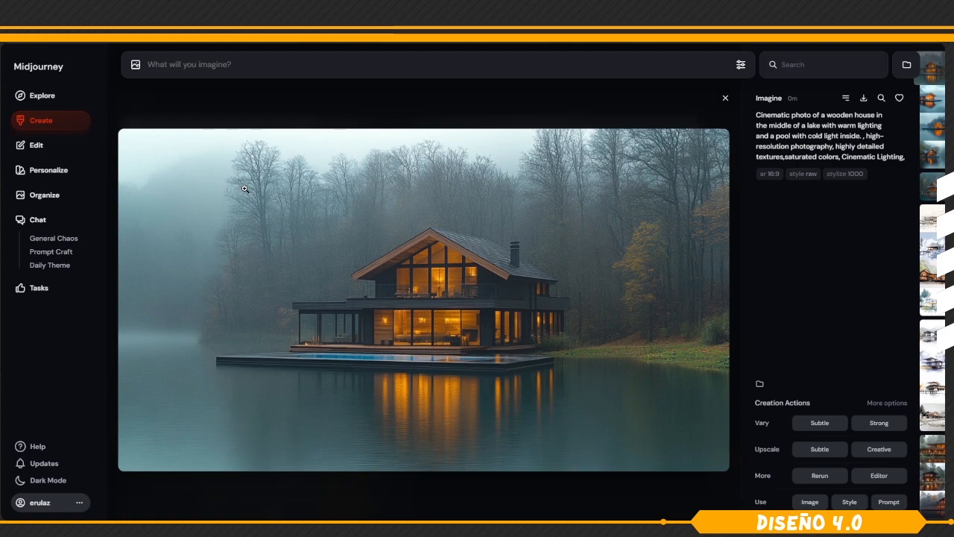
key("Right")
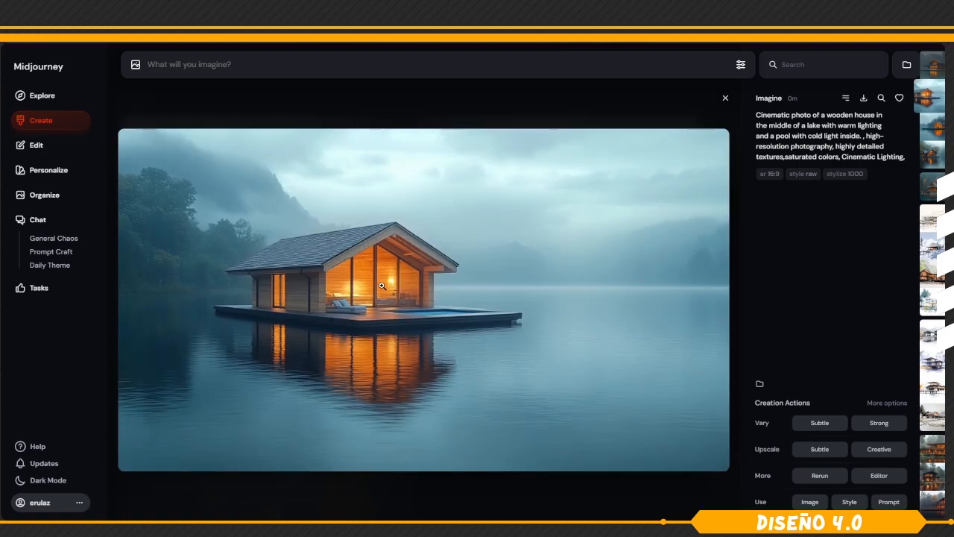
key("Right")
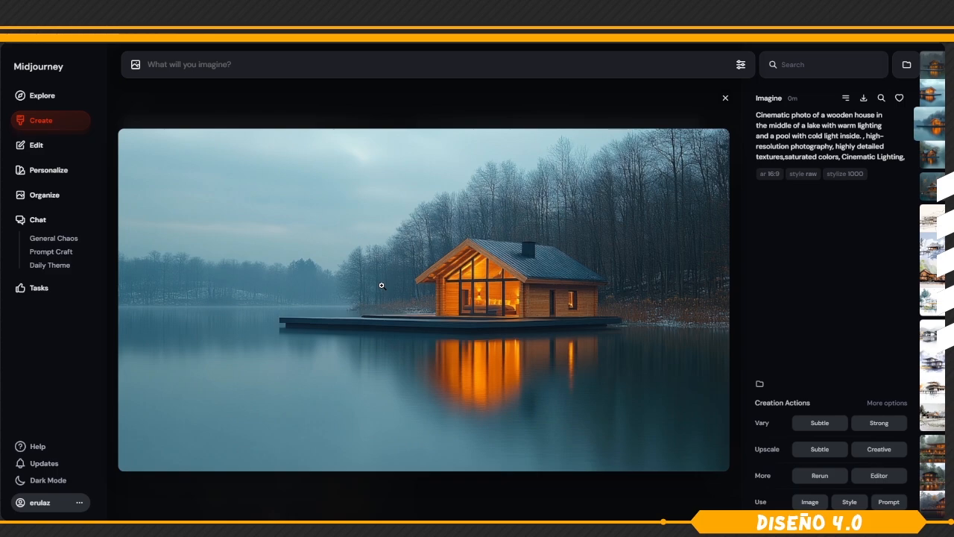
key("Right")
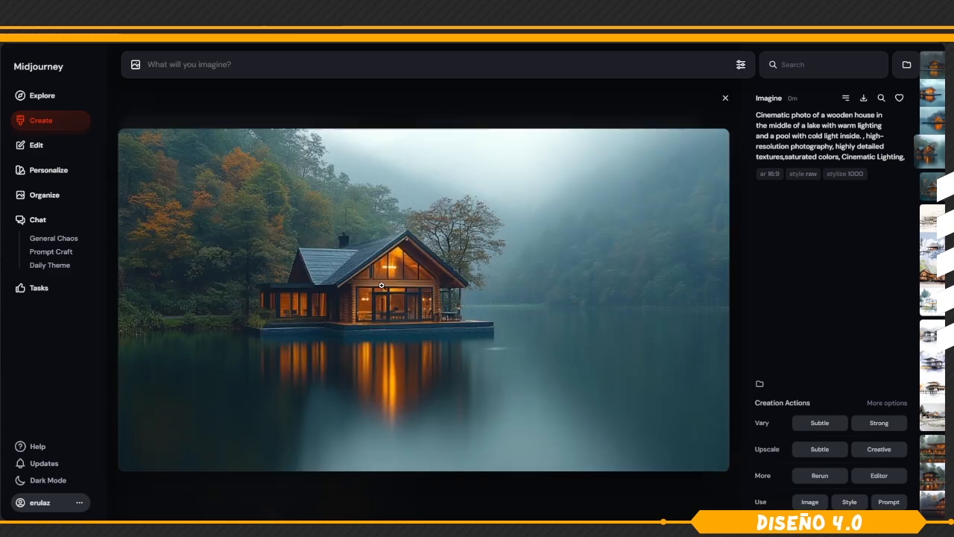
left_click(63, 122)
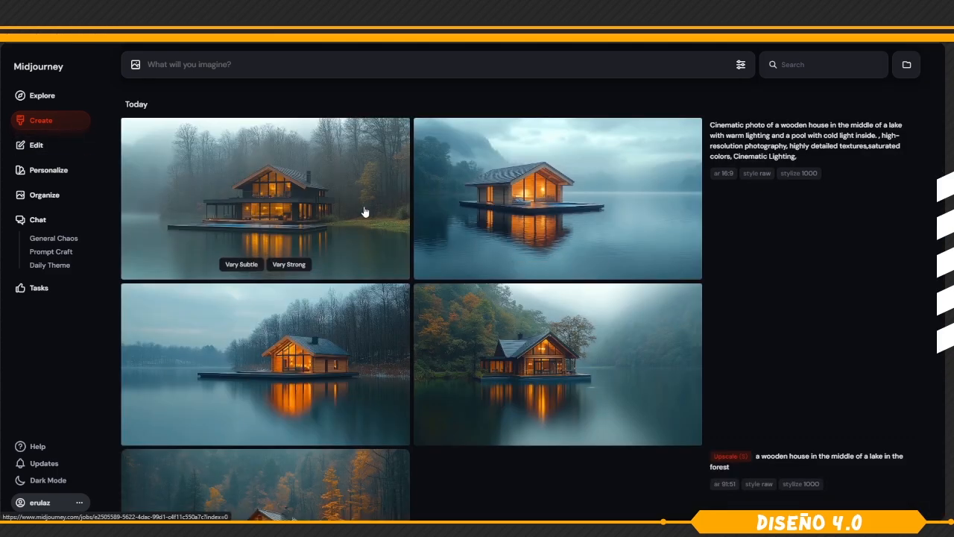
Compare the newest batch of lake house images at full size, ending on the third one with the glowing pool.
mouse_move(716, 435)
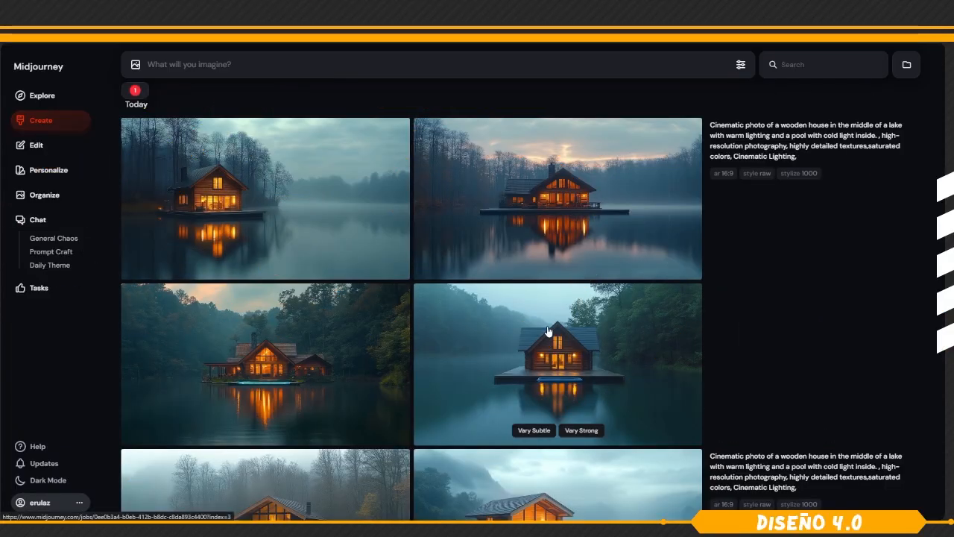
left_click(547, 326)
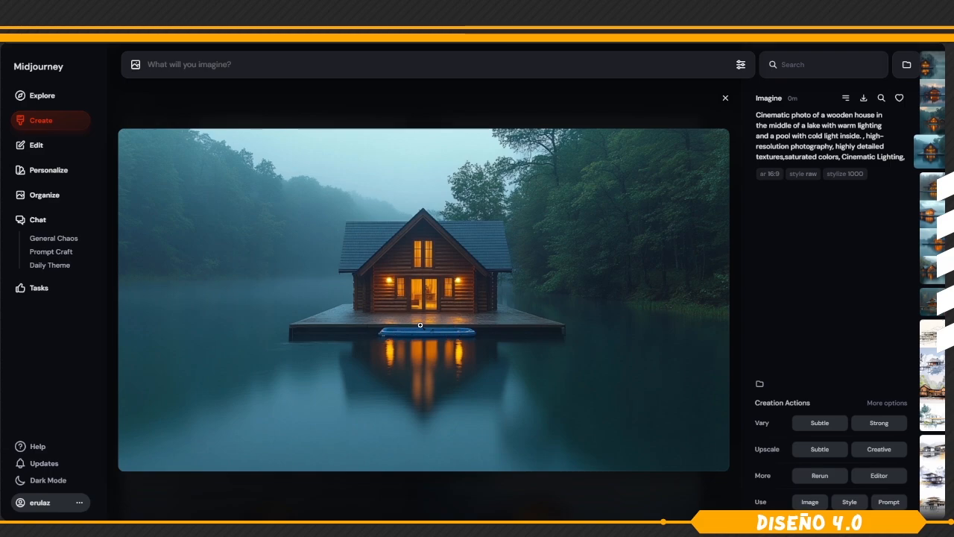
key("Left")
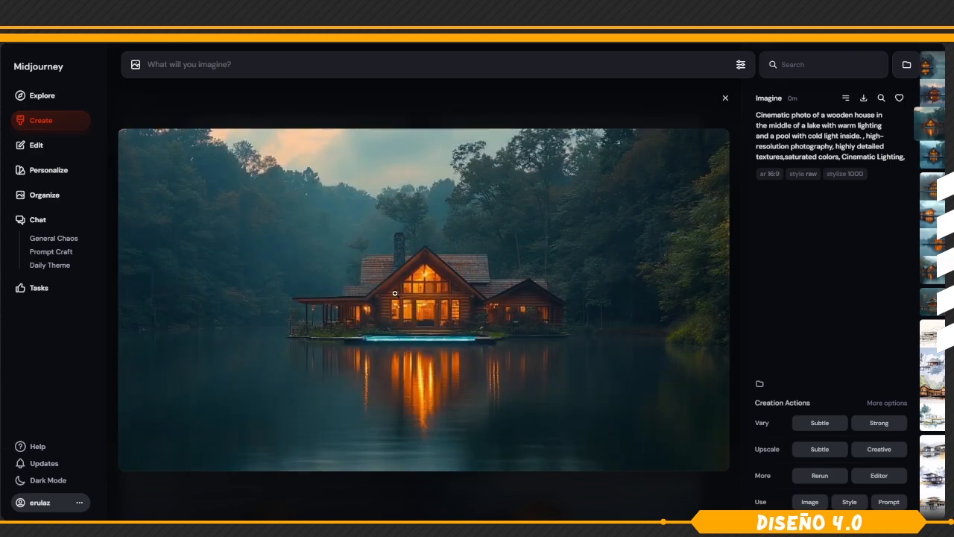
key("Left")
key("Left")
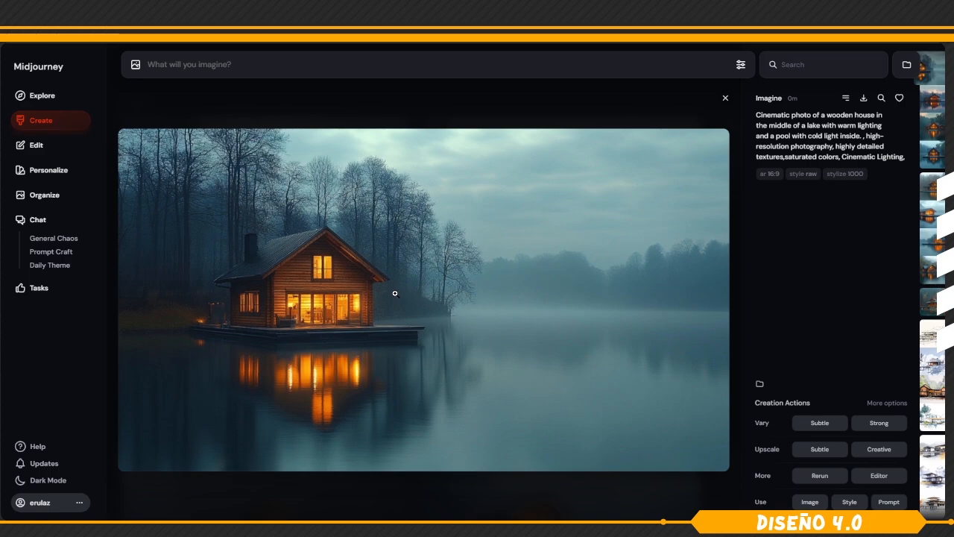
key("Left")
key("Left")
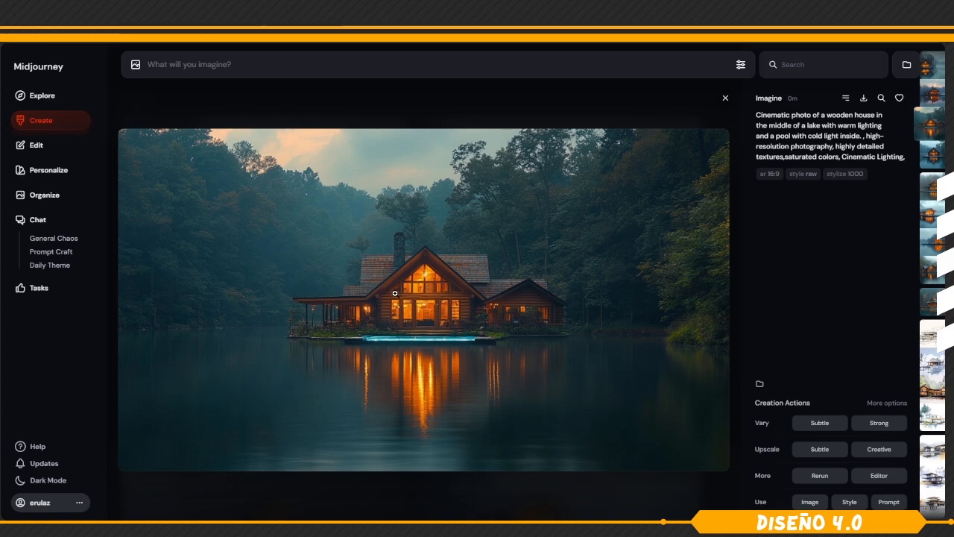
Open the lake house image in the editor and retexture it with "Take a photo that looks like night with a moon in a cloudy sky".
left_click(879, 475)
left_click(835, 455)
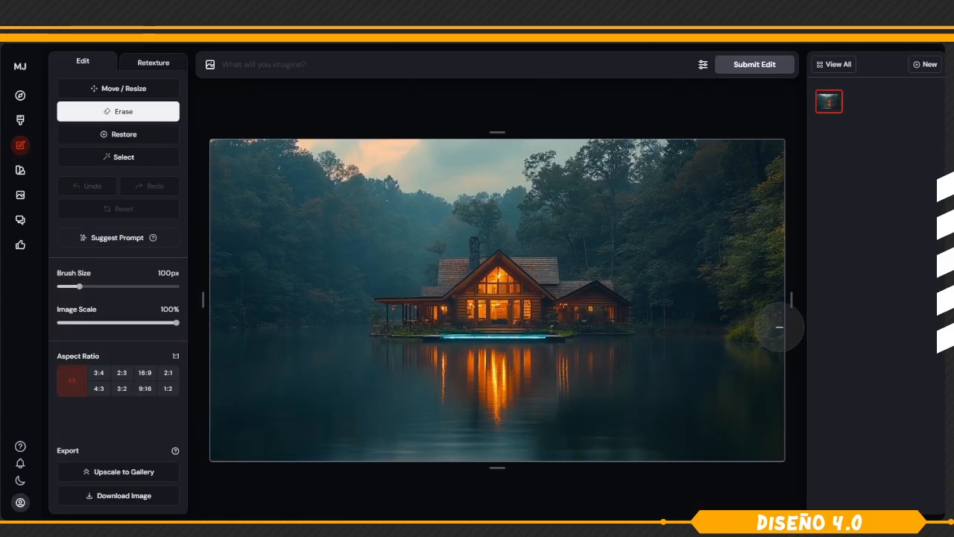
left_click(158, 64)
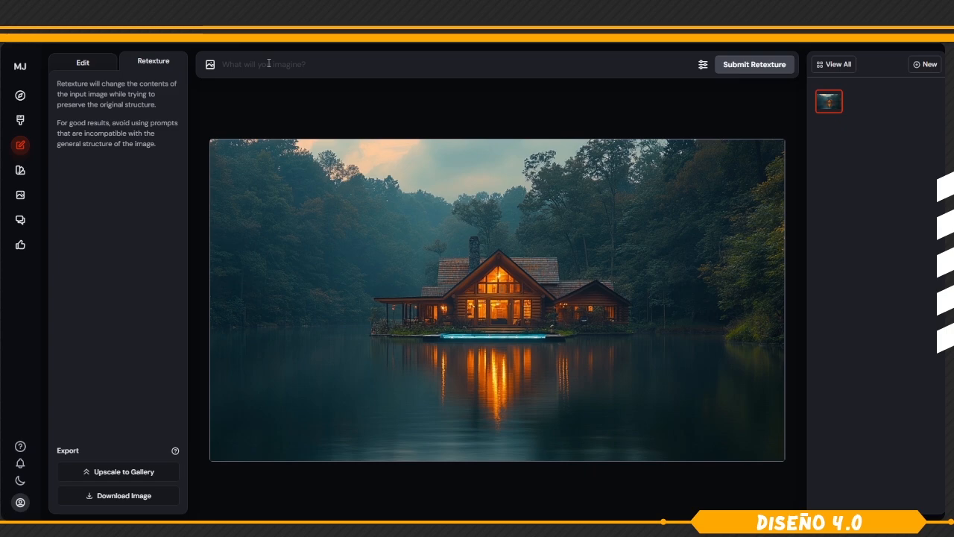
type("Take a photo that looks like night with a moon in a cloudy sky")
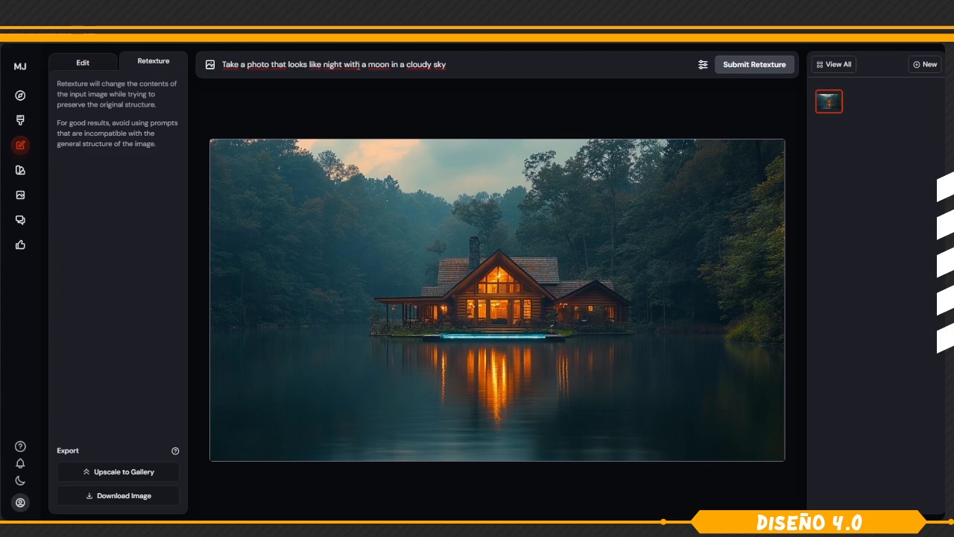
left_click(750, 66)
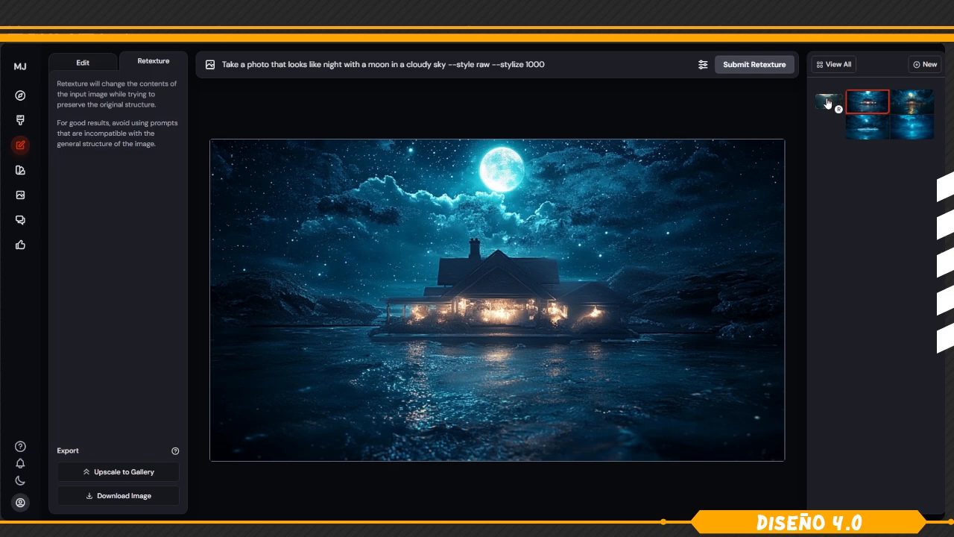
Compare the original lake house with each of the four night retextures, returning to the first one.
left_click(827, 102)
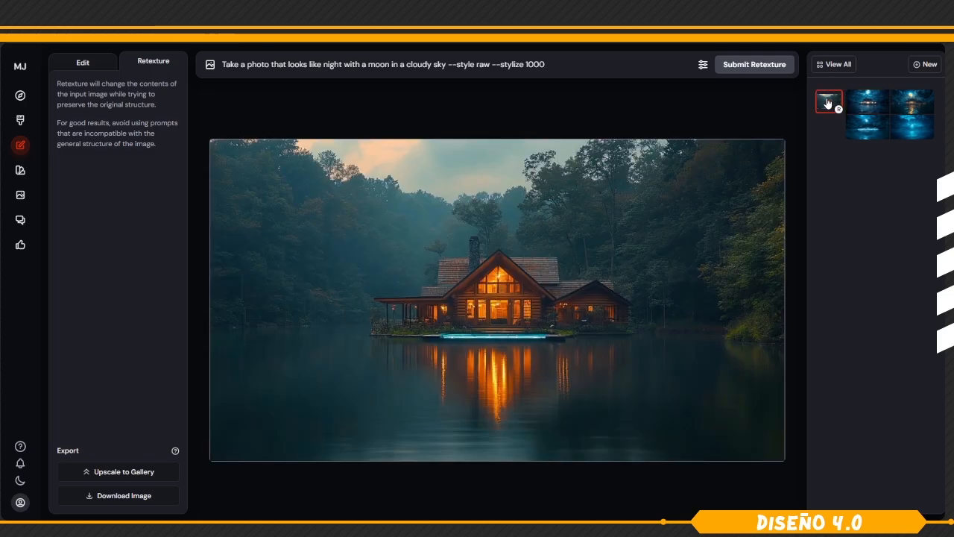
left_click(868, 103)
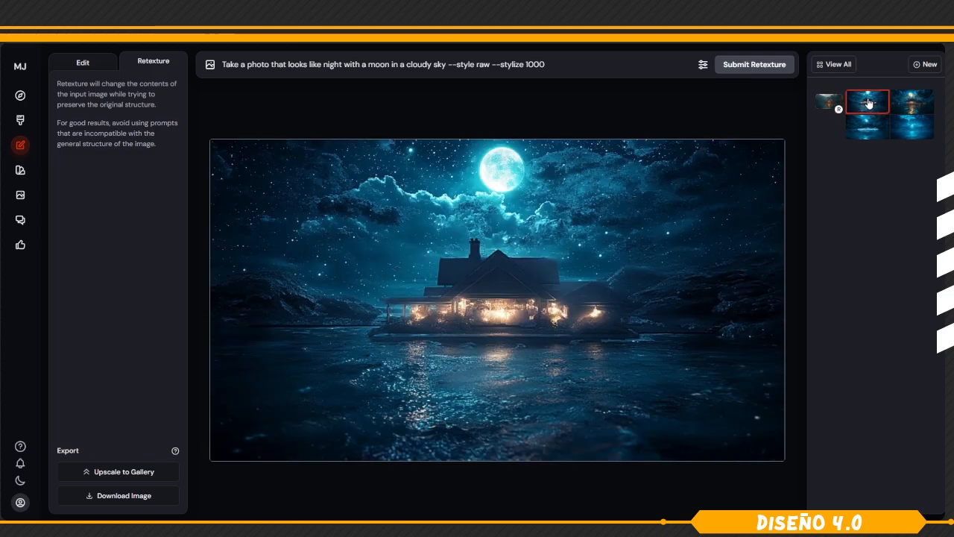
left_click(915, 103)
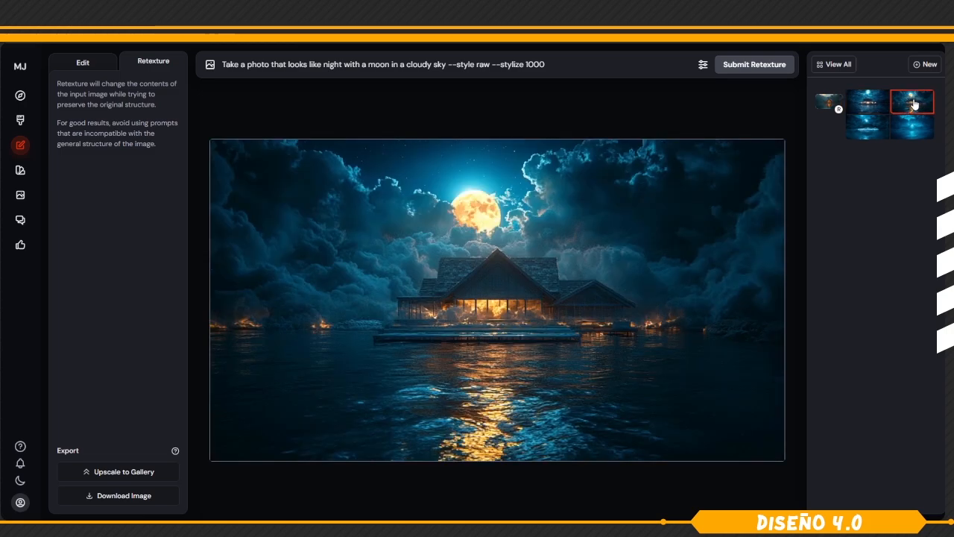
left_click(865, 130)
left_click(915, 128)
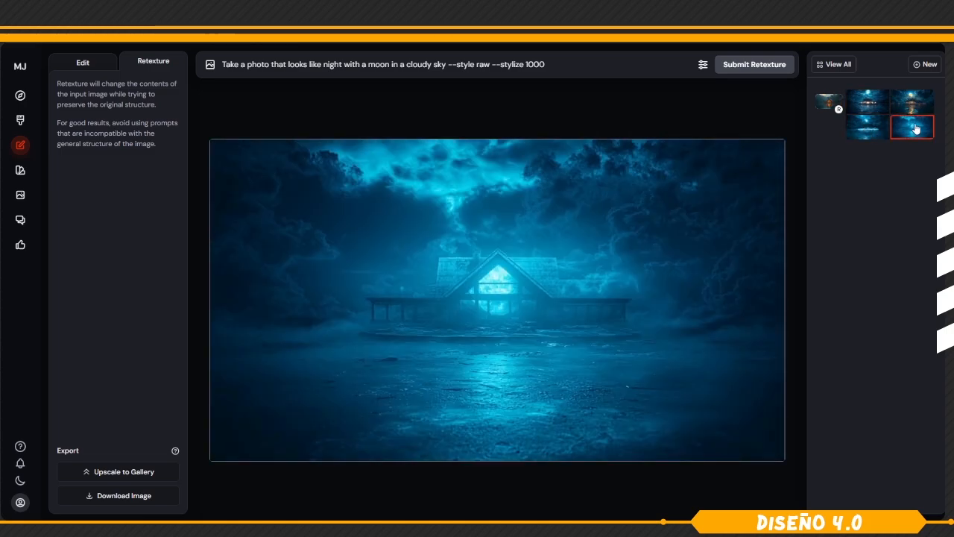
left_click(876, 105)
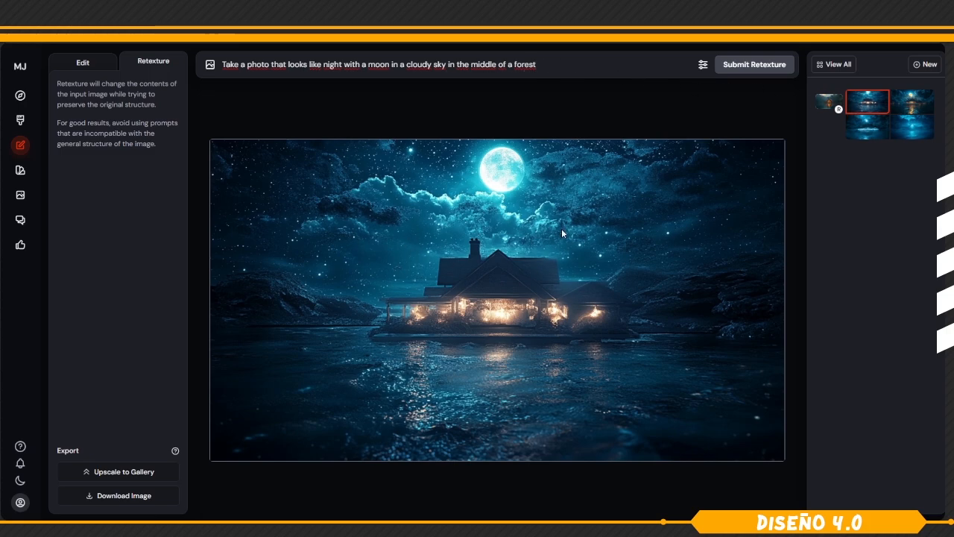
Resubmit the retexture with "in the middle of a forest" added to the night prompt, and compare the four results.
left_click(756, 66)
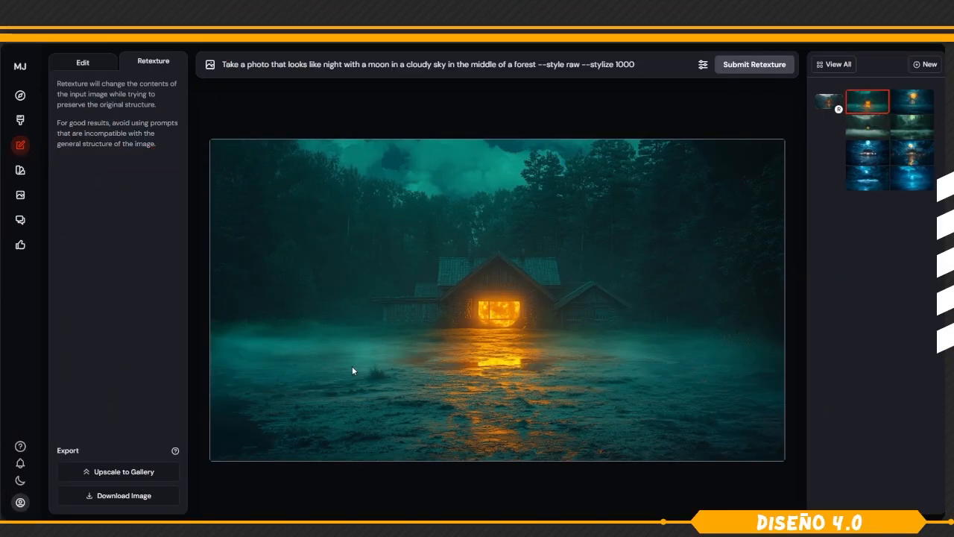
left_click(913, 108)
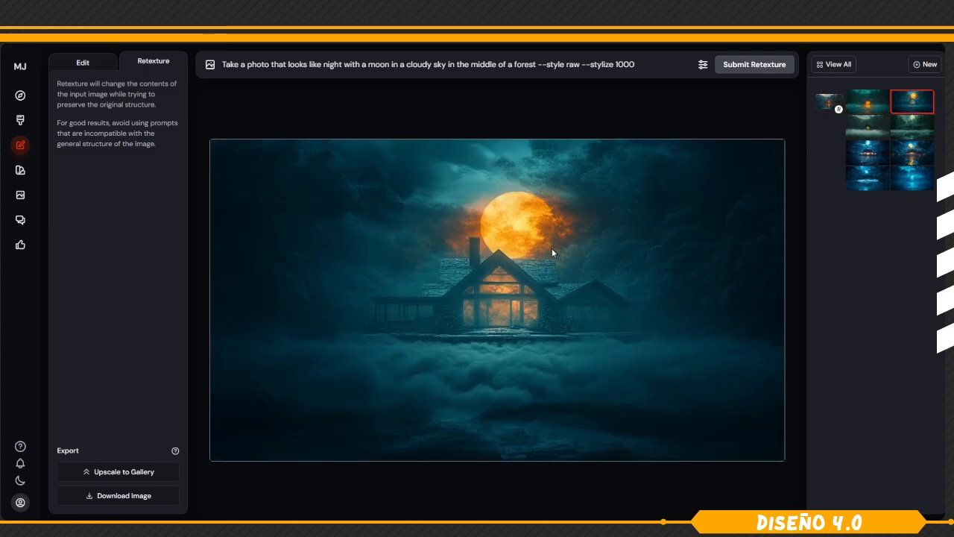
left_click(862, 127)
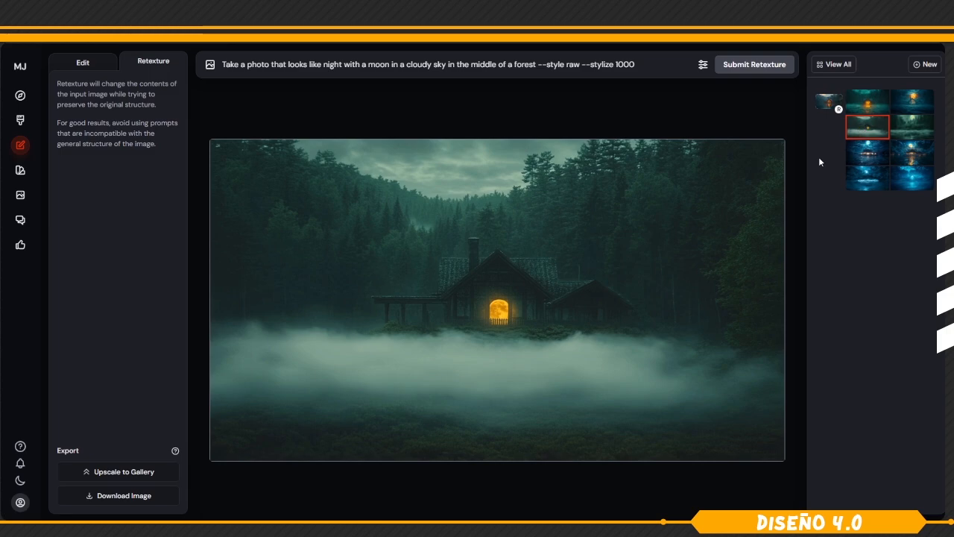
left_click(911, 127)
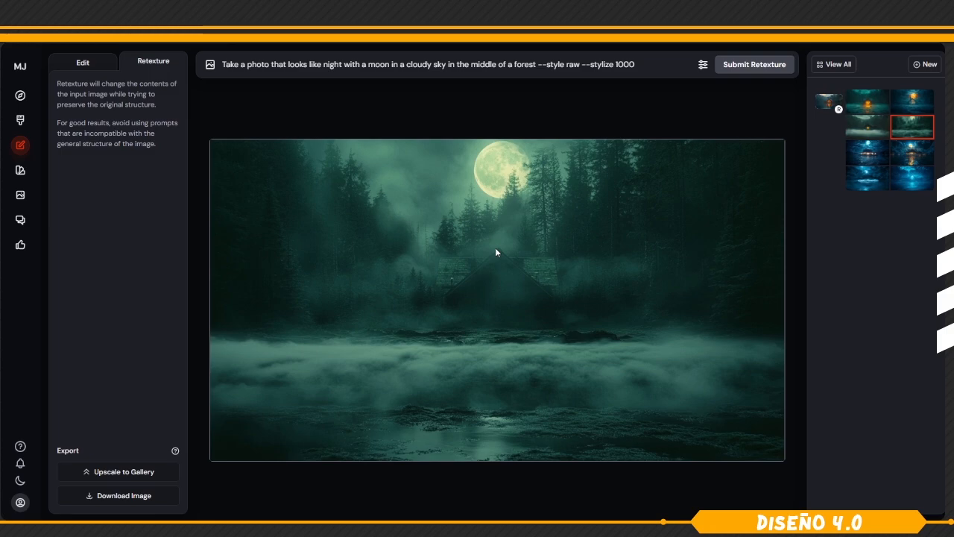
Rerun the forest night retexture from the original lake house image and view the second new result.
left_click(830, 103)
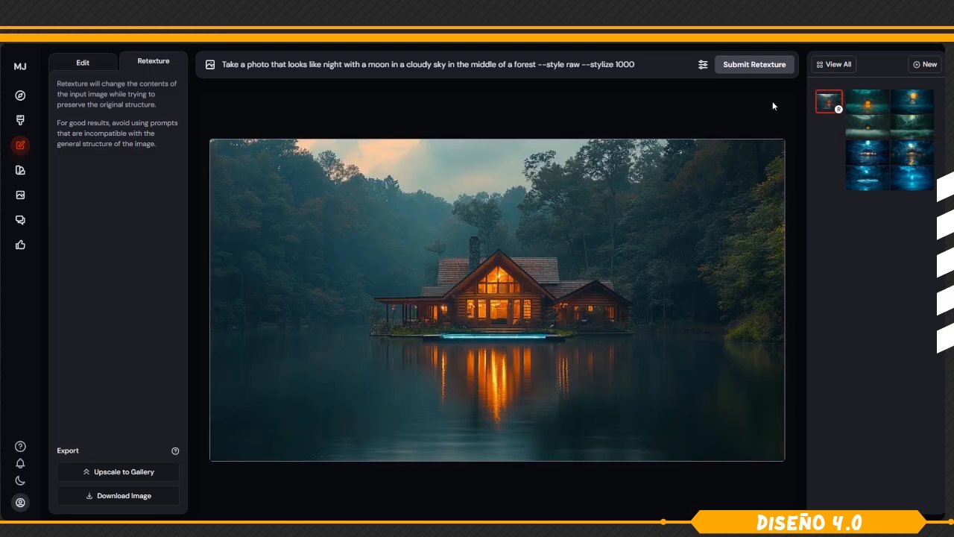
left_click(754, 67)
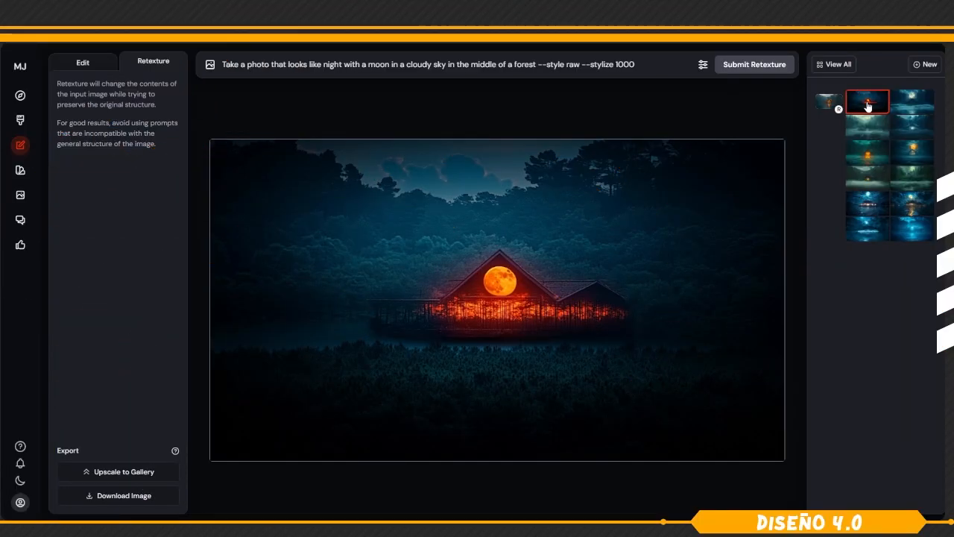
left_click(918, 109)
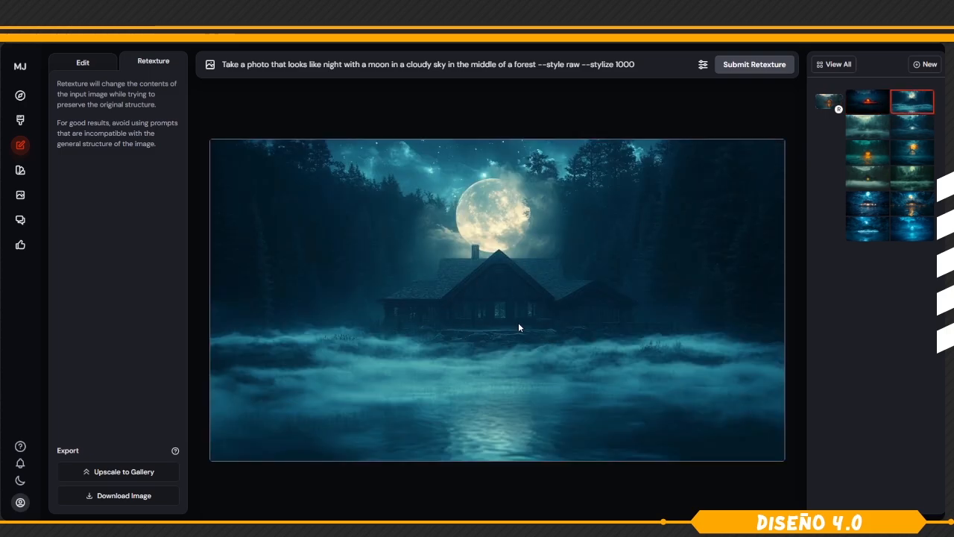
View the third and fourth results of the rerun forest night retexture.
left_click(869, 129)
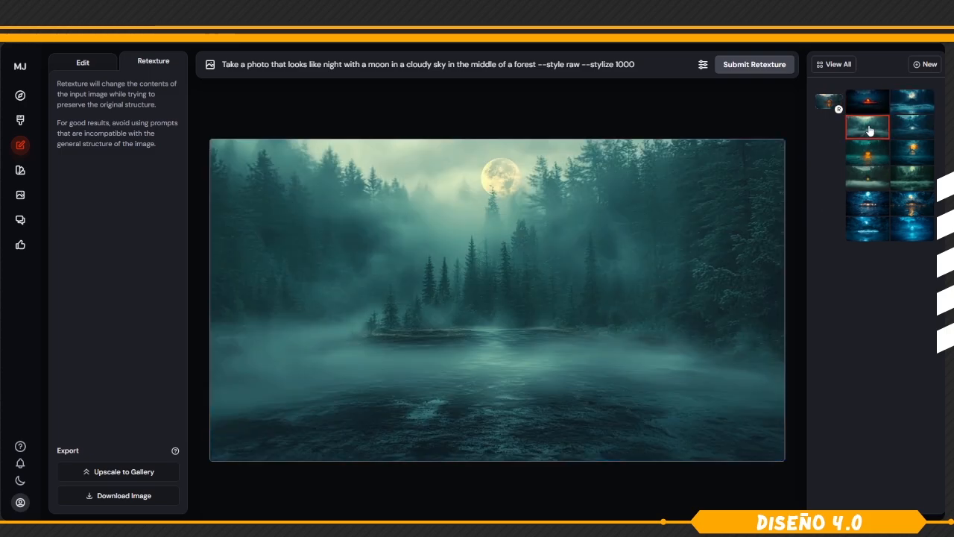
left_click(916, 129)
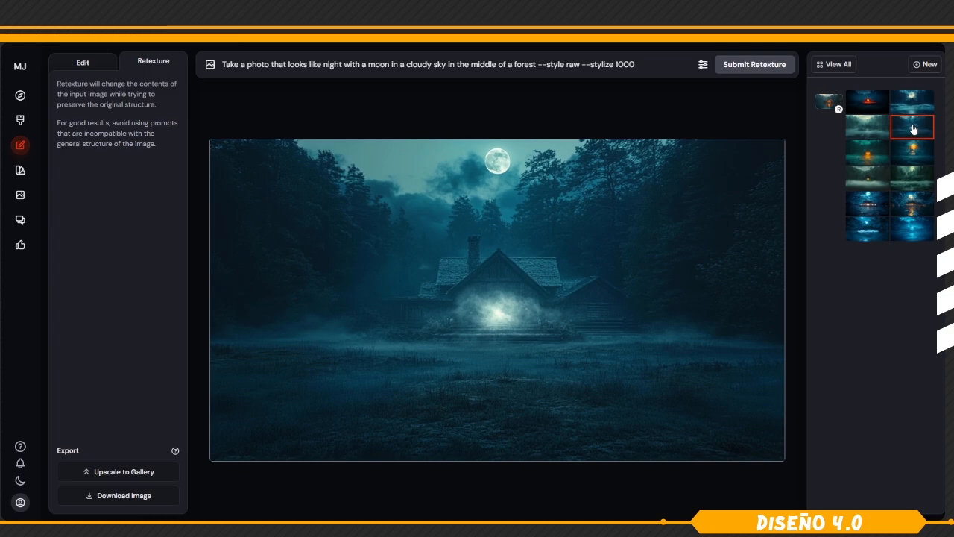
Retexture the original lake house image with the shorter prompt "at night" and view each of the four results.
left_click(828, 102)
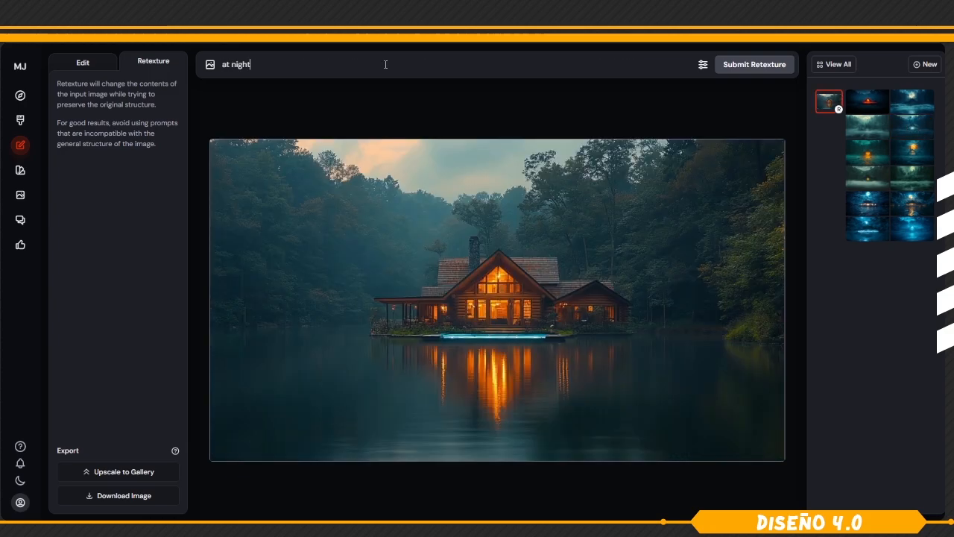
left_click(740, 65)
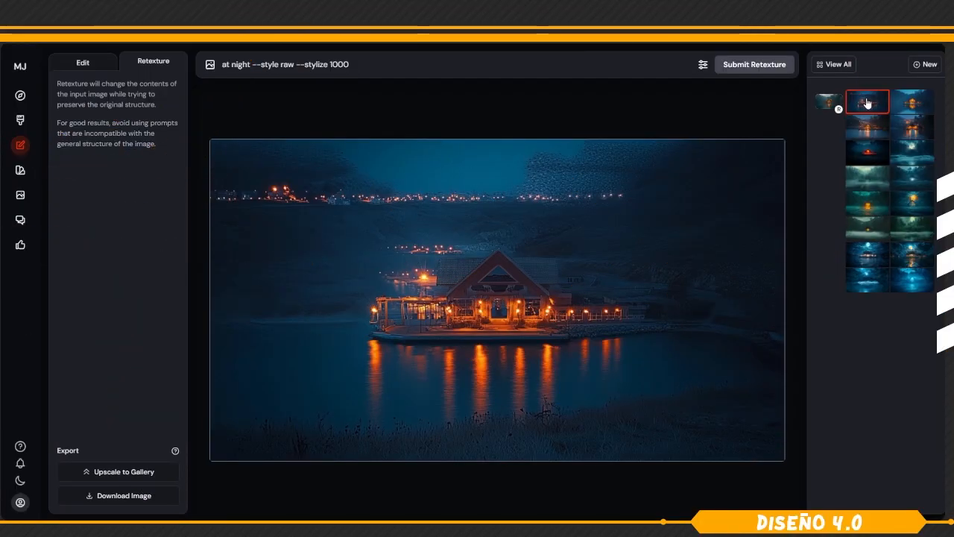
left_click(909, 101)
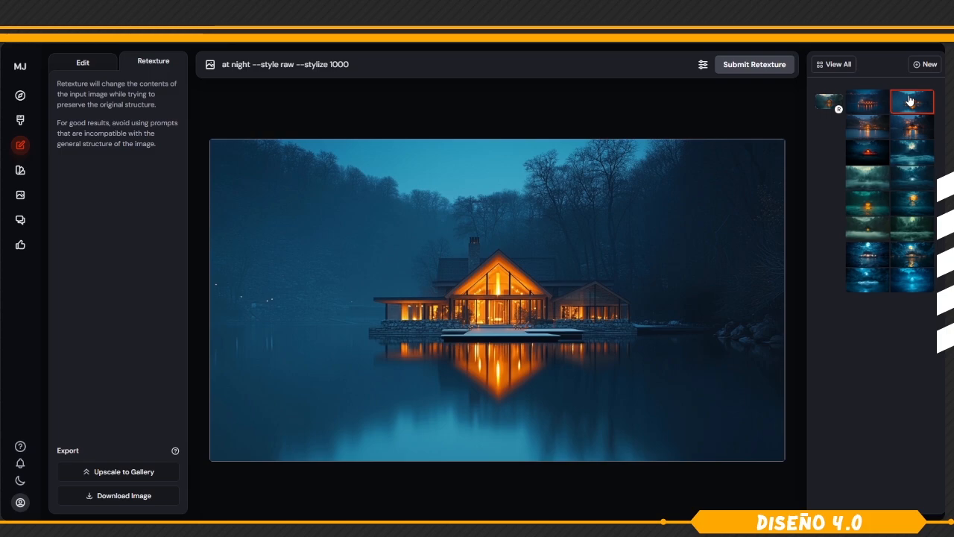
left_click(862, 130)
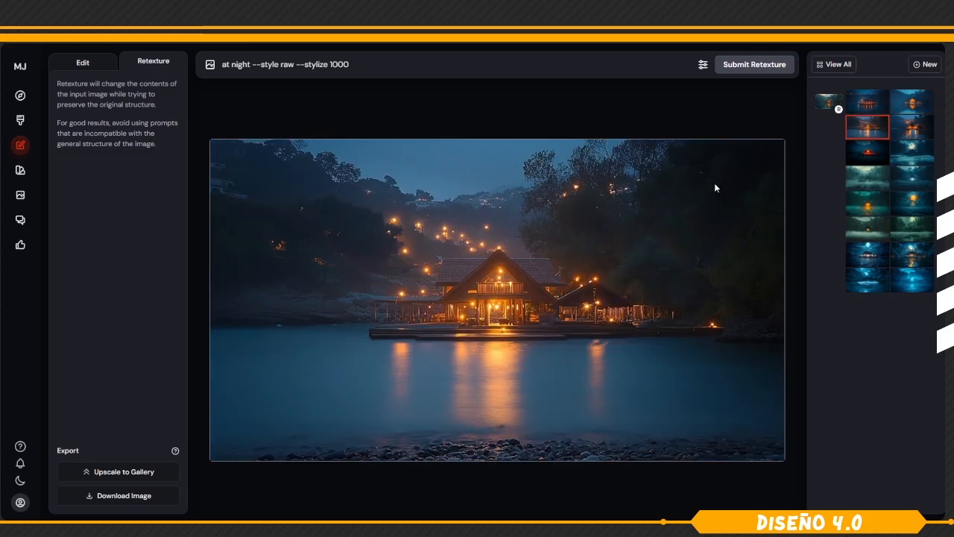
left_click(911, 126)
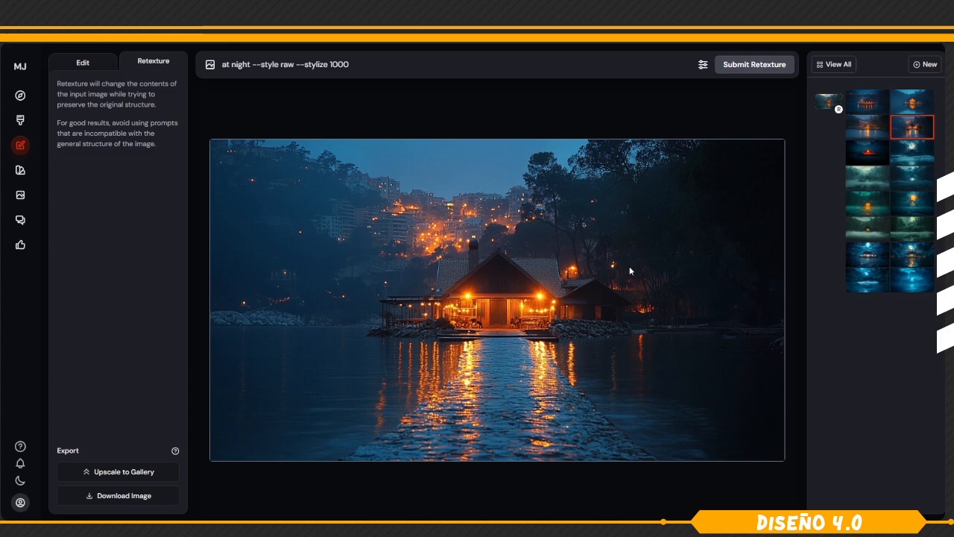
Compare the "at night" results with the original lake house and the first moonlit cloudy-sky retexture, returning to the second "at night" result.
left_click(867, 107)
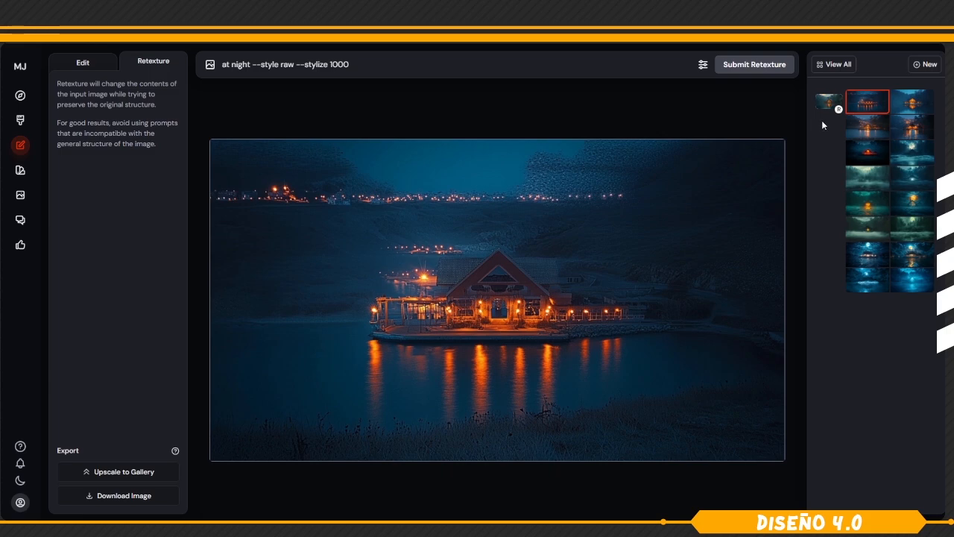
left_click(876, 130)
left_click(913, 112)
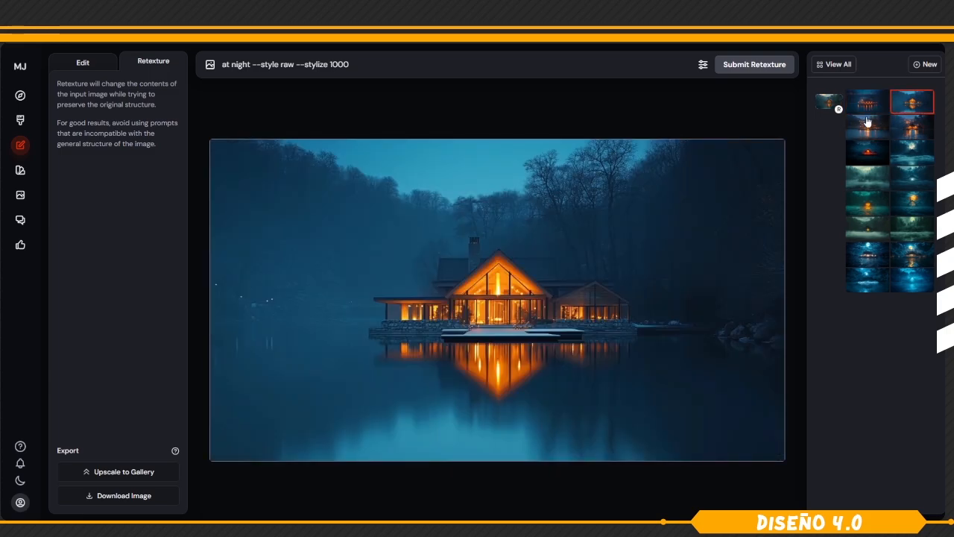
left_click(829, 104)
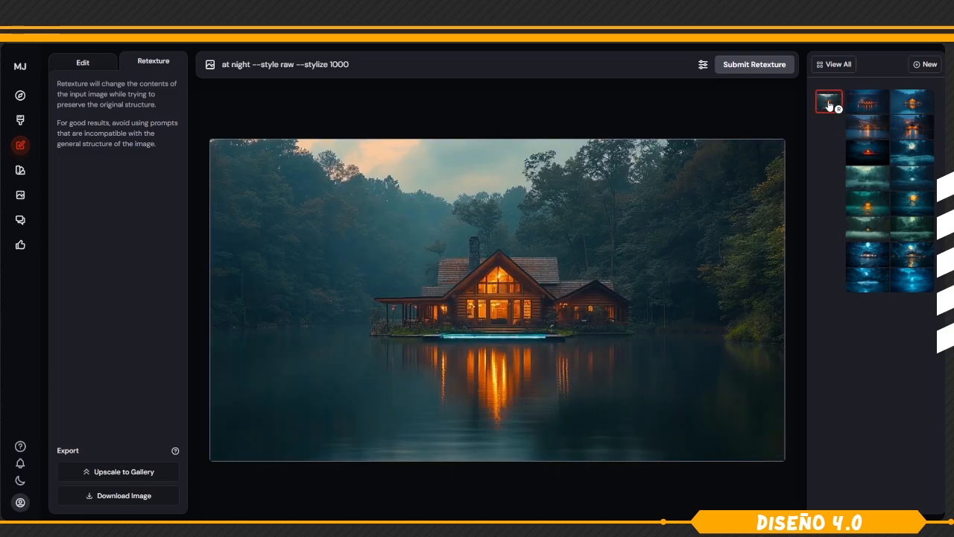
left_click(913, 102)
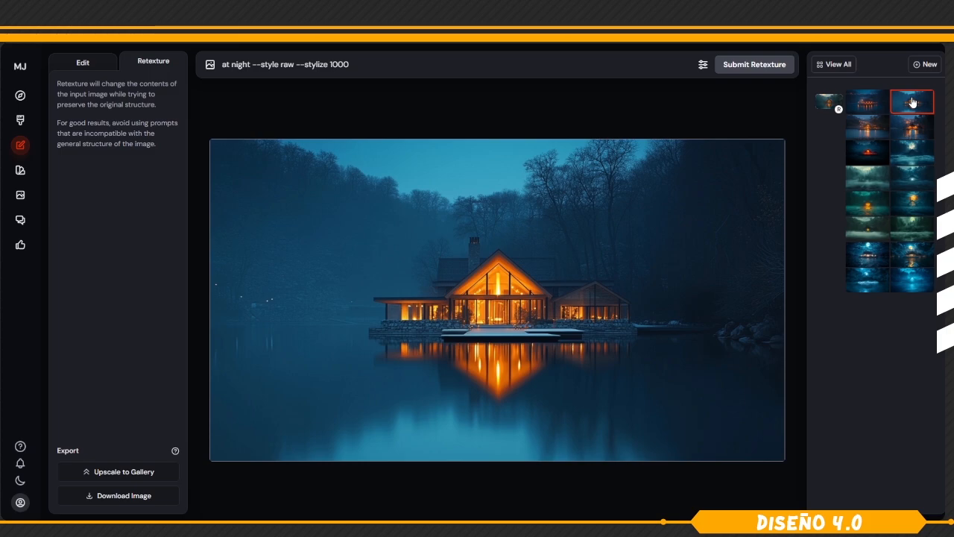
left_click(871, 258)
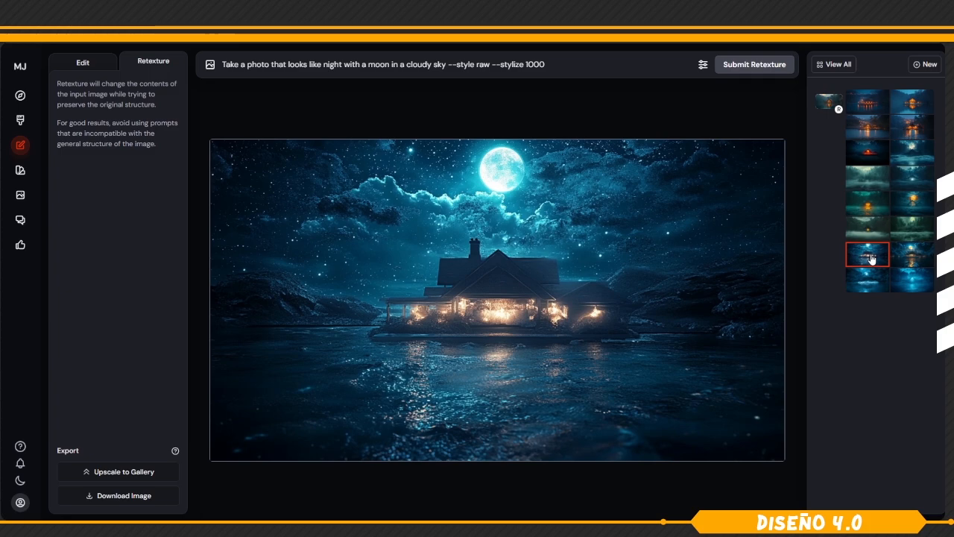
left_click(916, 102)
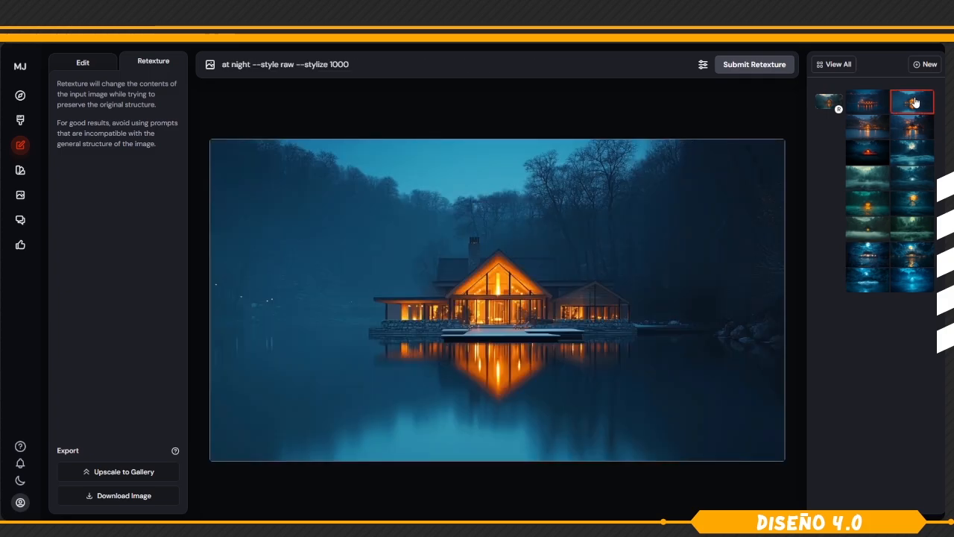